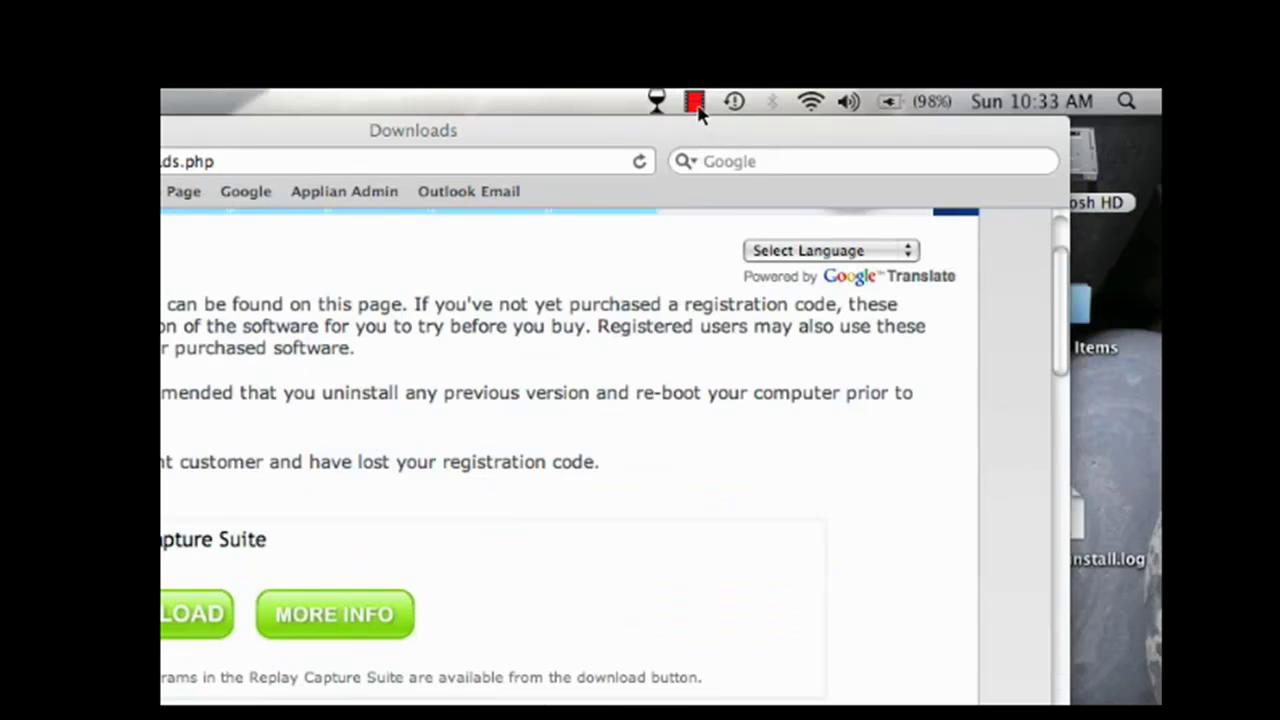
# Step: Open the Program Files folder on the C: drive in Wine's File Manager
pyautogui.click(656, 101)
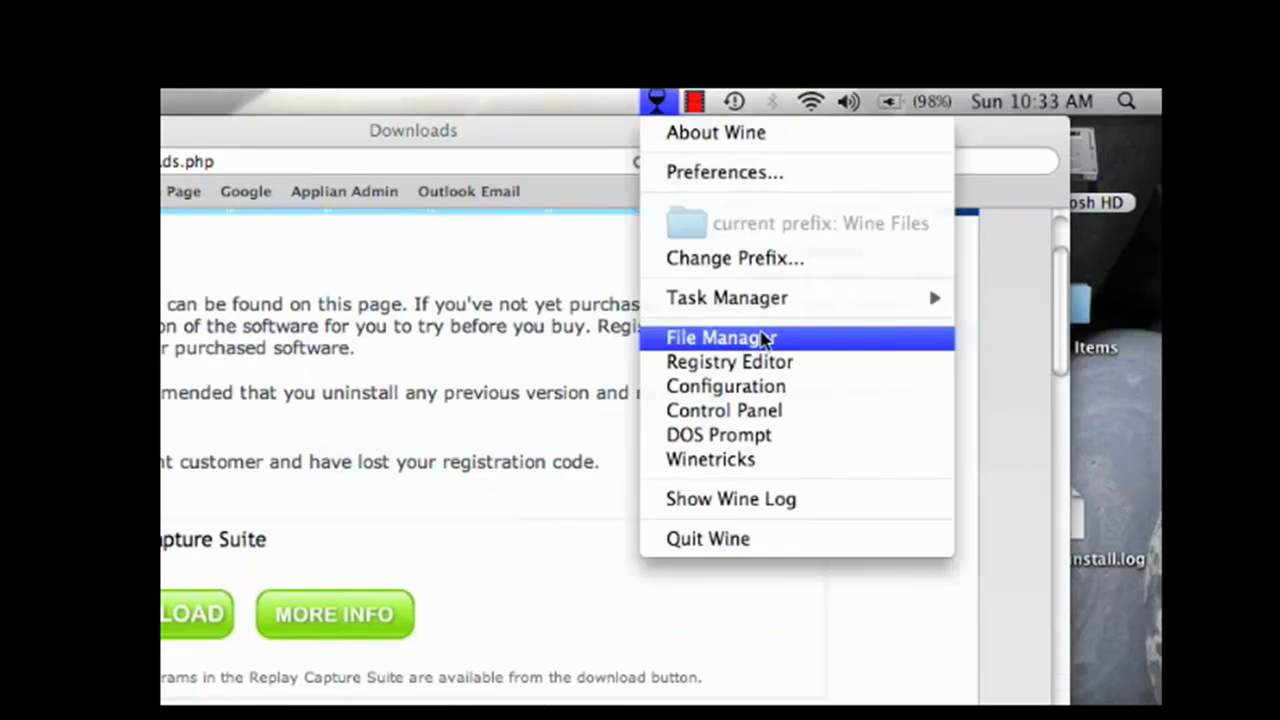
pyautogui.click(764, 340)
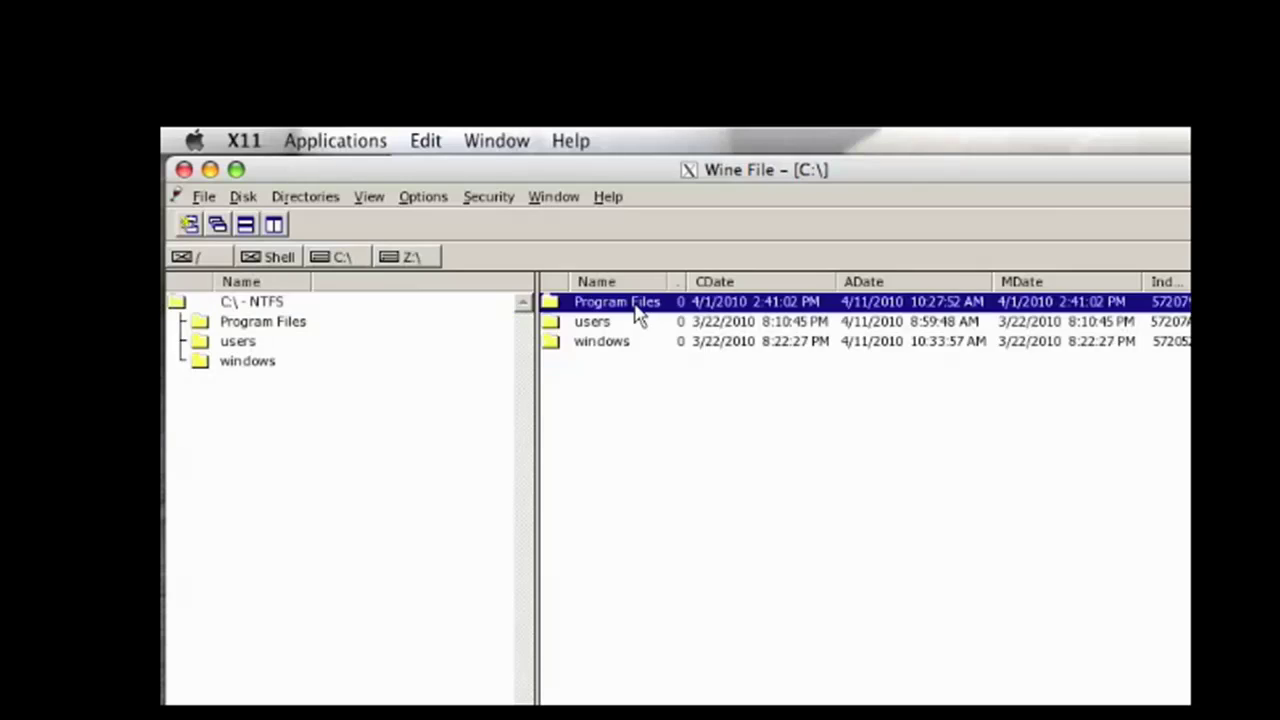
pyautogui.doubleClick(634, 305)
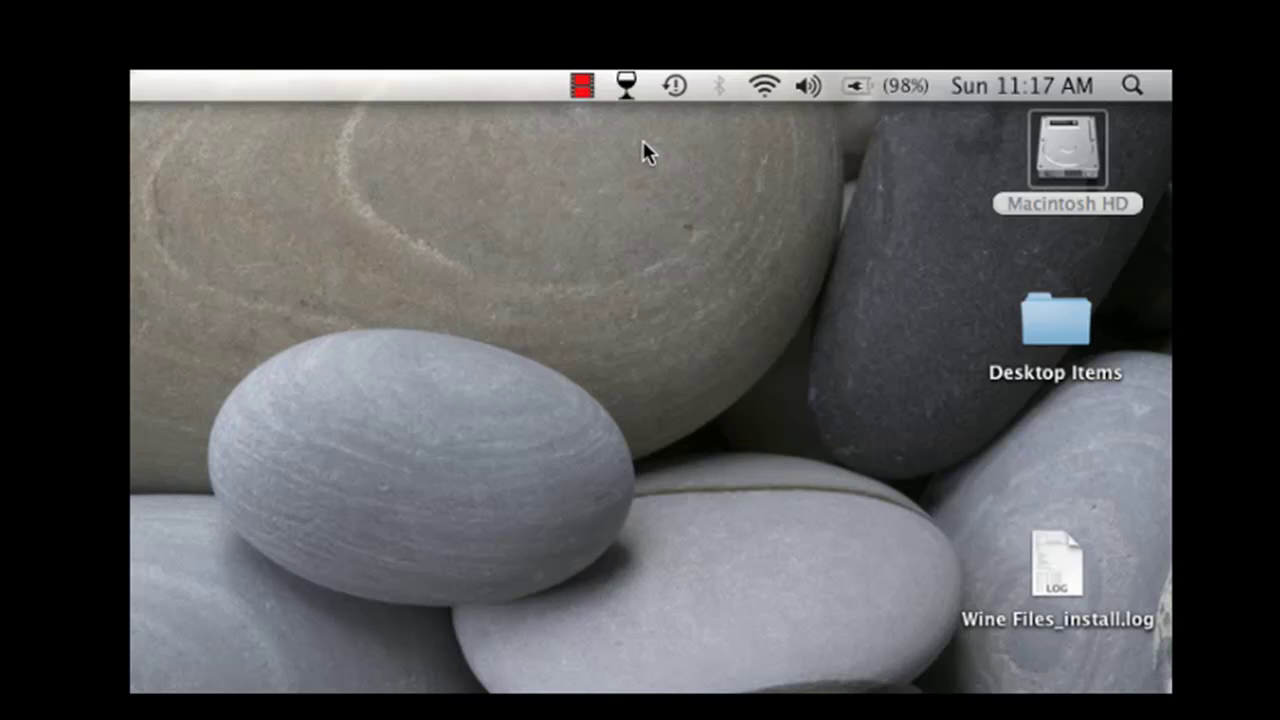
# Step: Open Winetricks from Wine and select the firefox and flash packages for installation
pyautogui.click(627, 86)
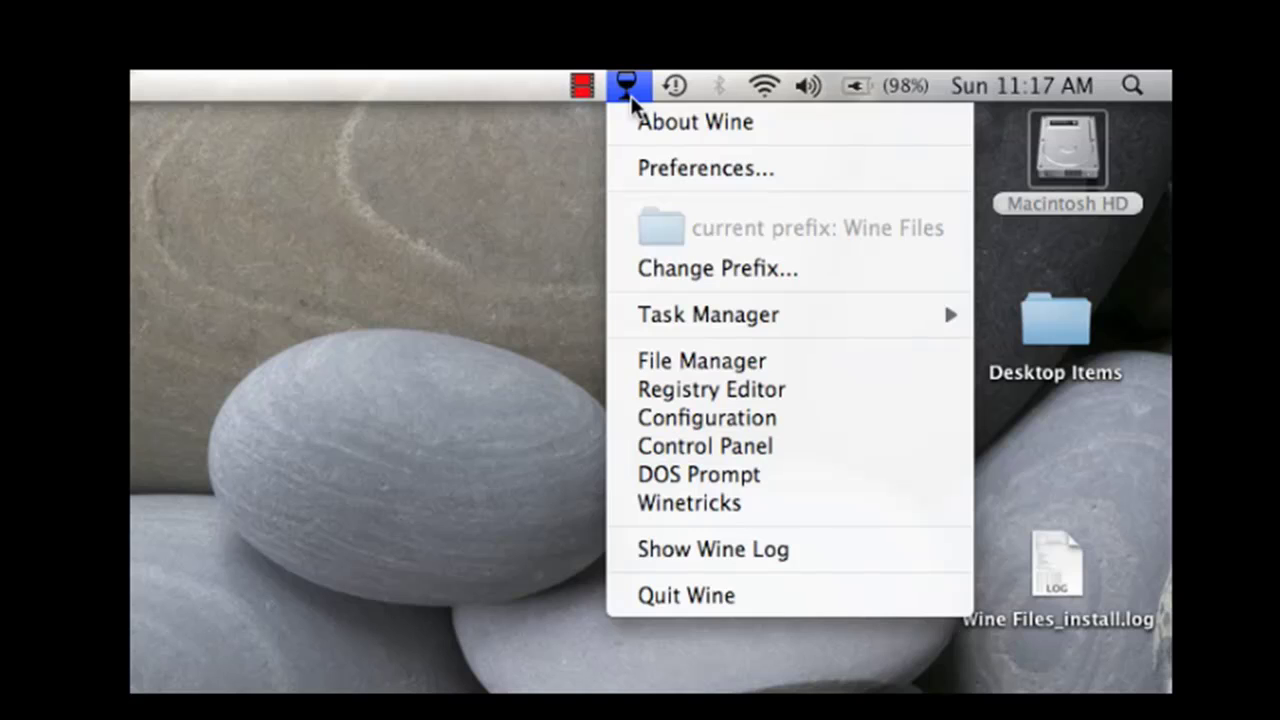
pyautogui.click(754, 507)
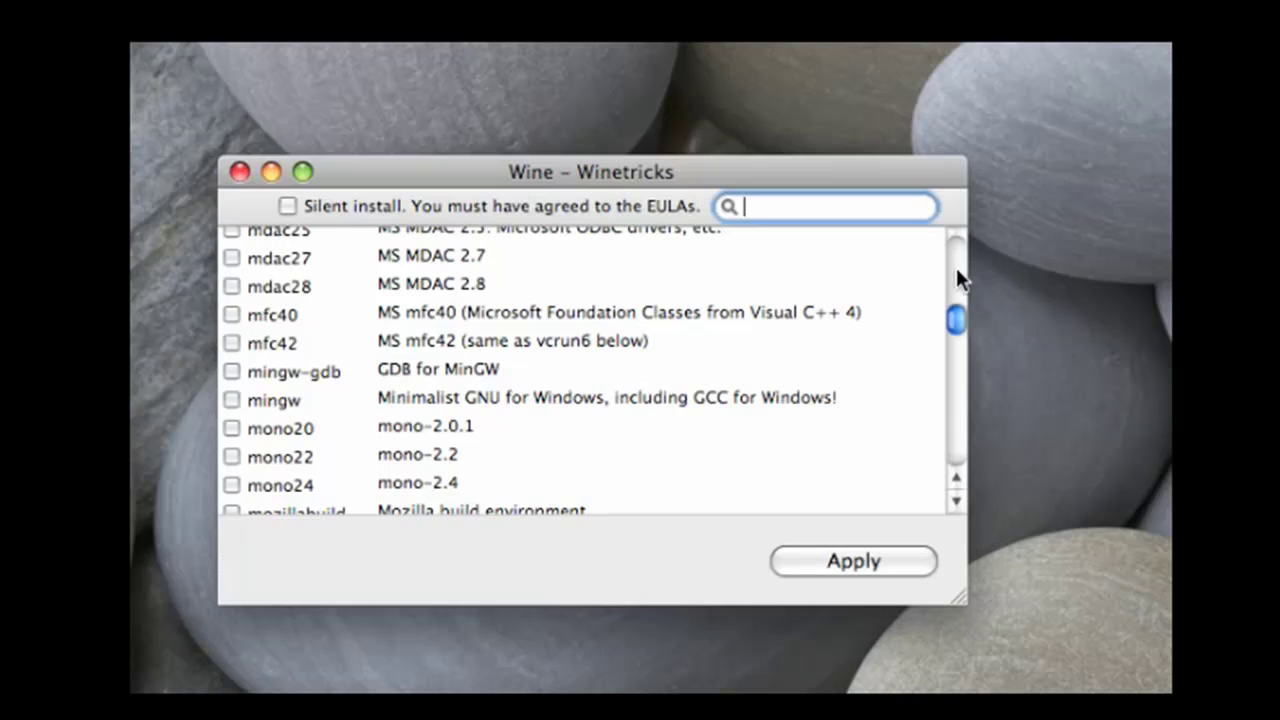
pyautogui.scroll(10, 956, 267)
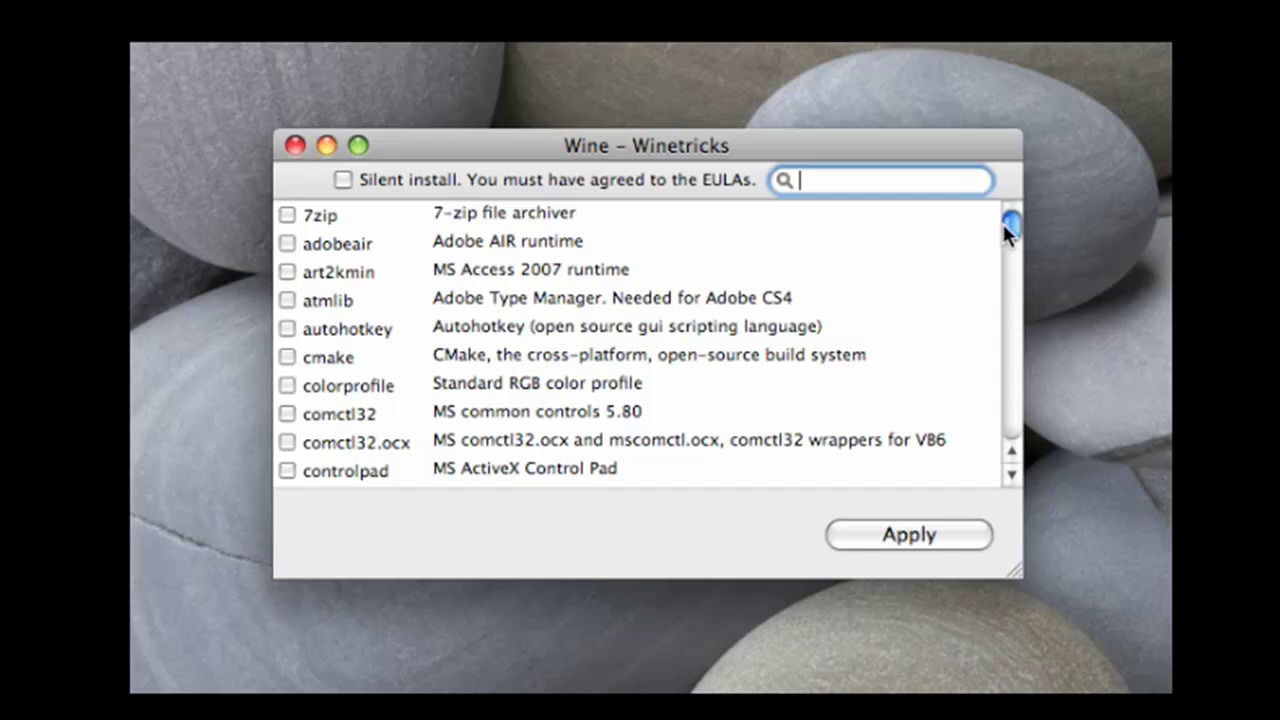
pyautogui.moveTo(1008, 230); pyautogui.dragTo(1023, 274)
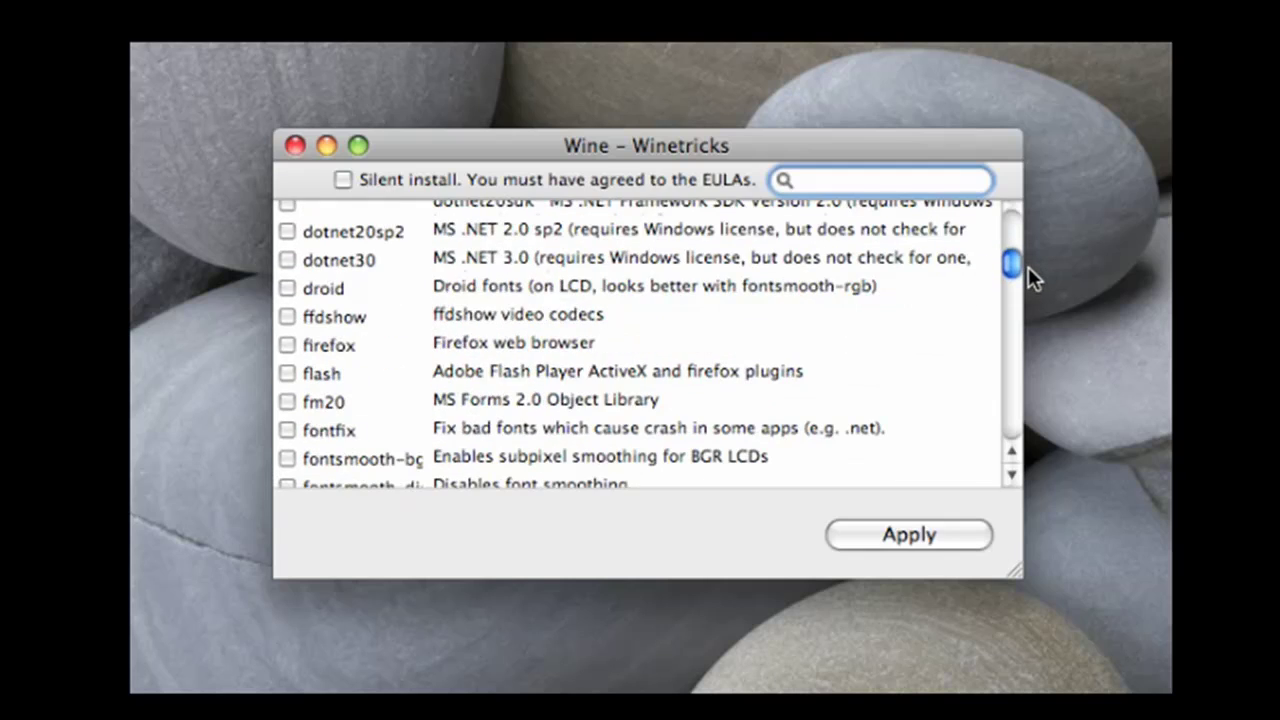
pyautogui.click(287, 344)
pyautogui.click(289, 369)
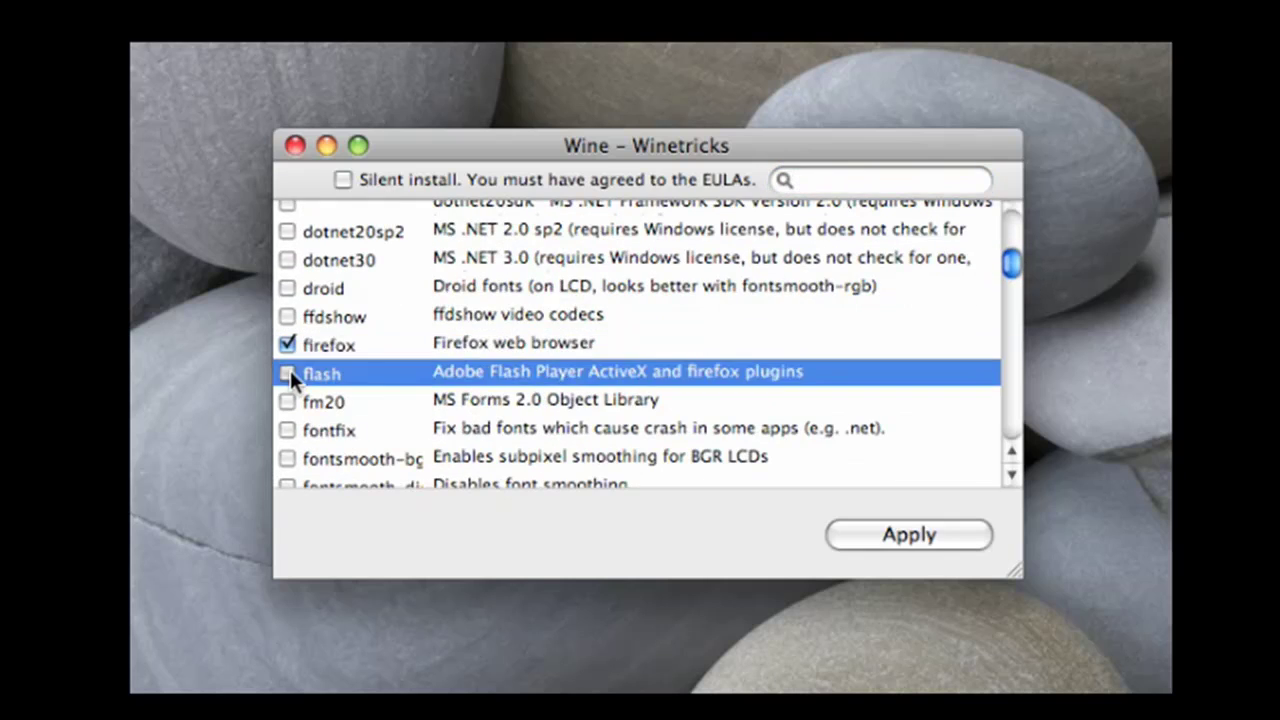
pyautogui.moveTo(1006, 263); pyautogui.dragTo(1025, 290)
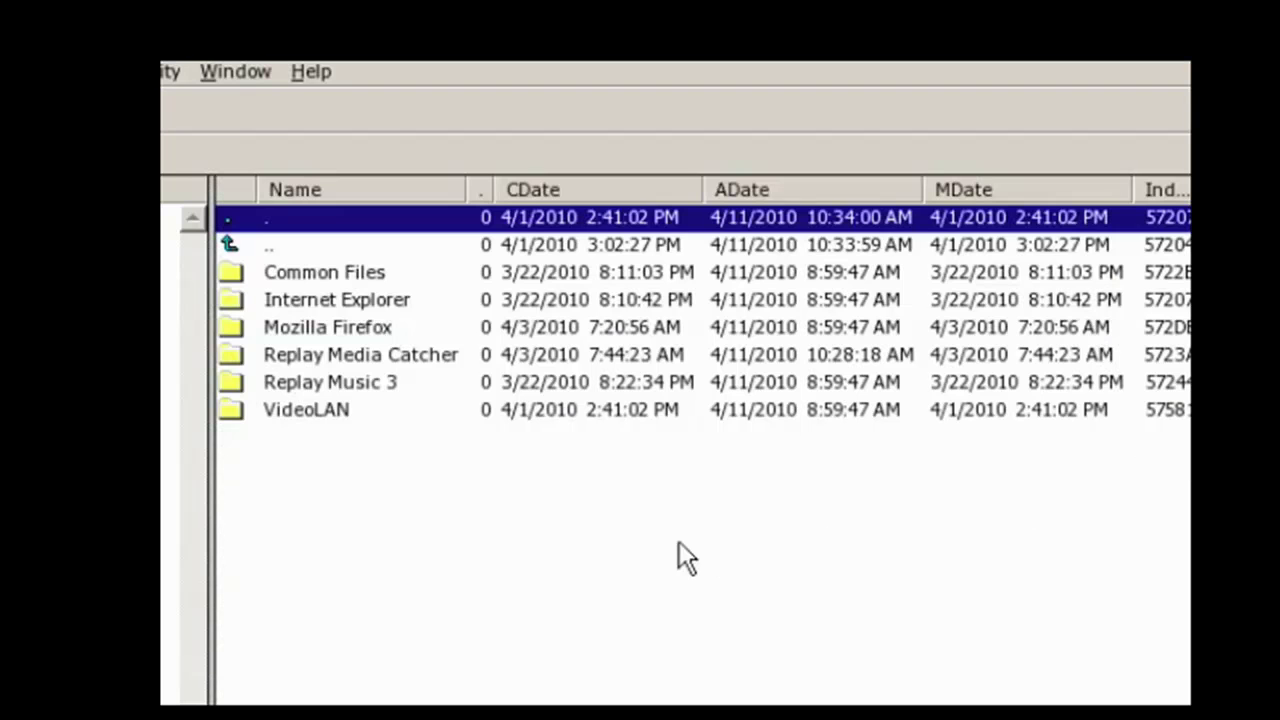
# Step: Launch MediaCatcher.exe from the Replay Media Catcher folder and agree to start recording
pyautogui.doubleClick(392, 354)
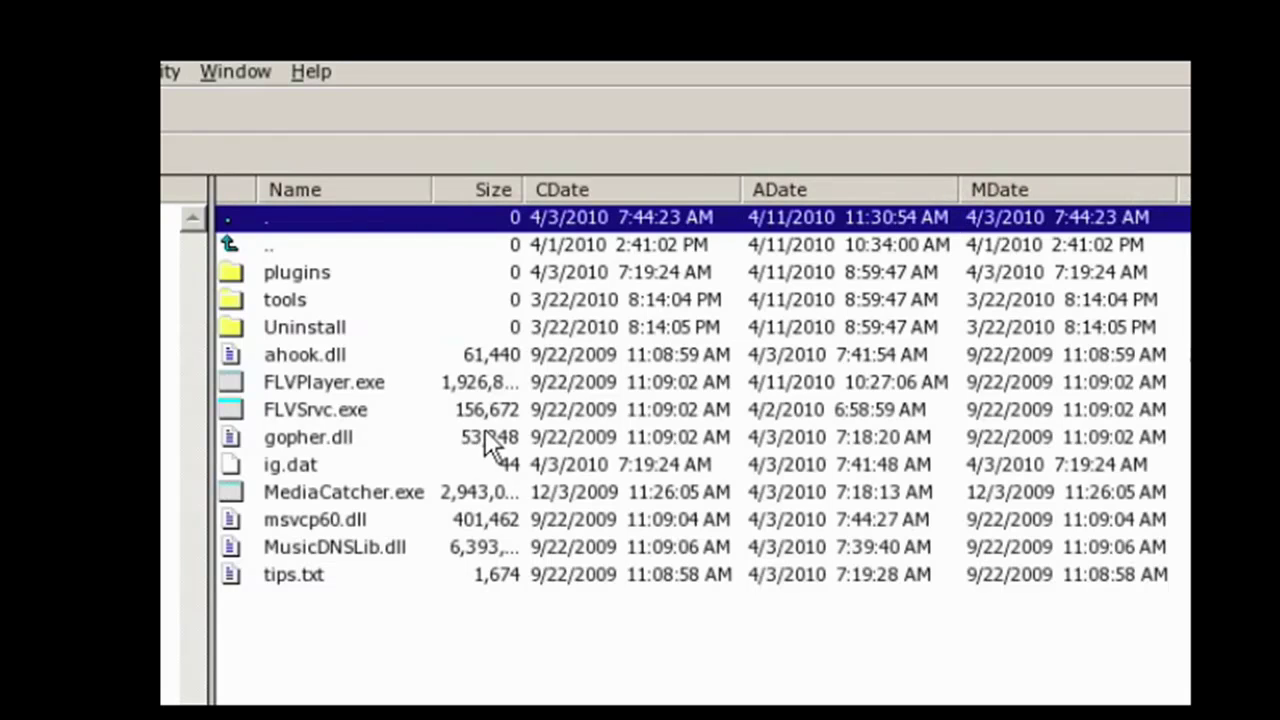
pyautogui.click(382, 500)
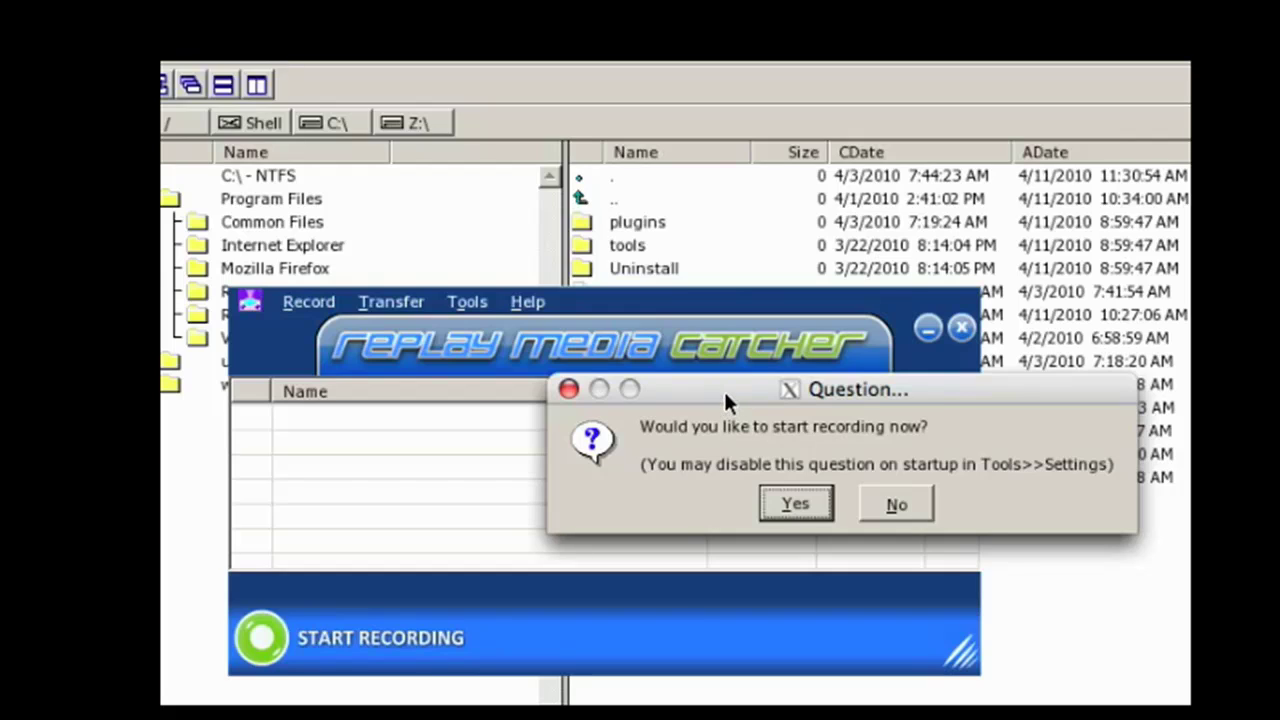
pyautogui.click(795, 505)
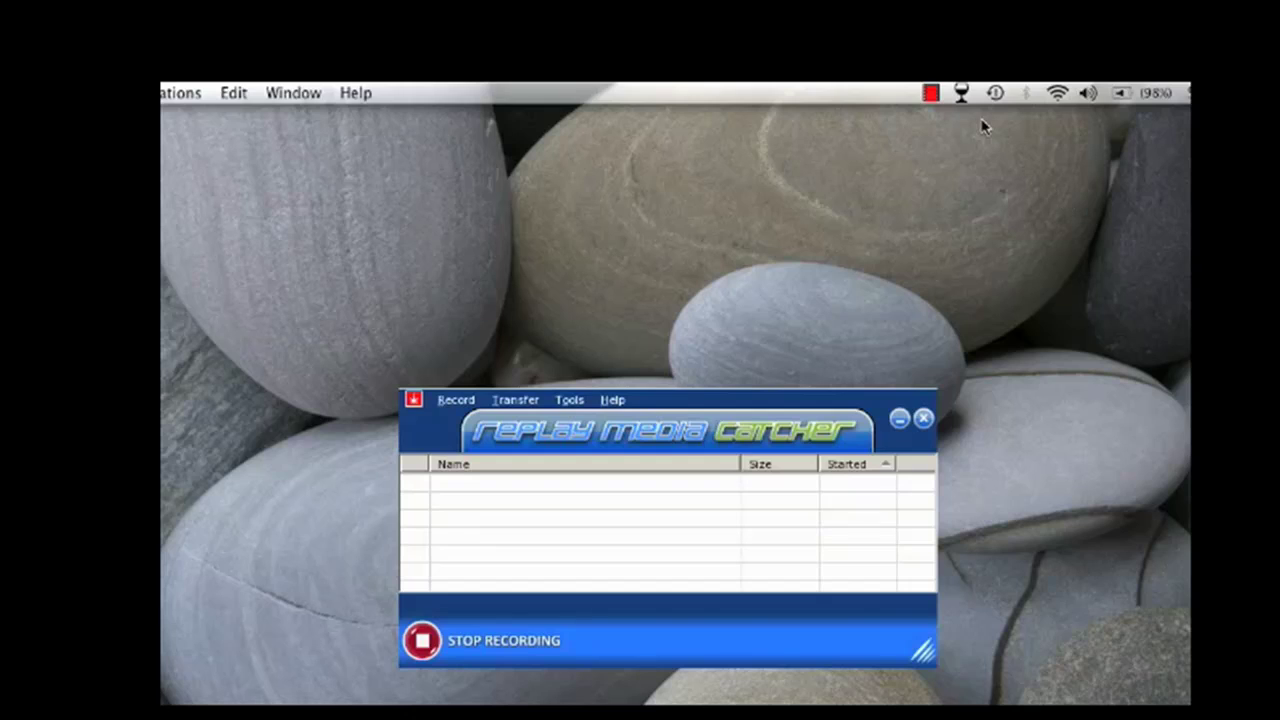
# Step: Reopen Wine's File Manager and launch firefox.exe from the Mozilla Firefox folder in Program Files
pyautogui.click(961, 93)
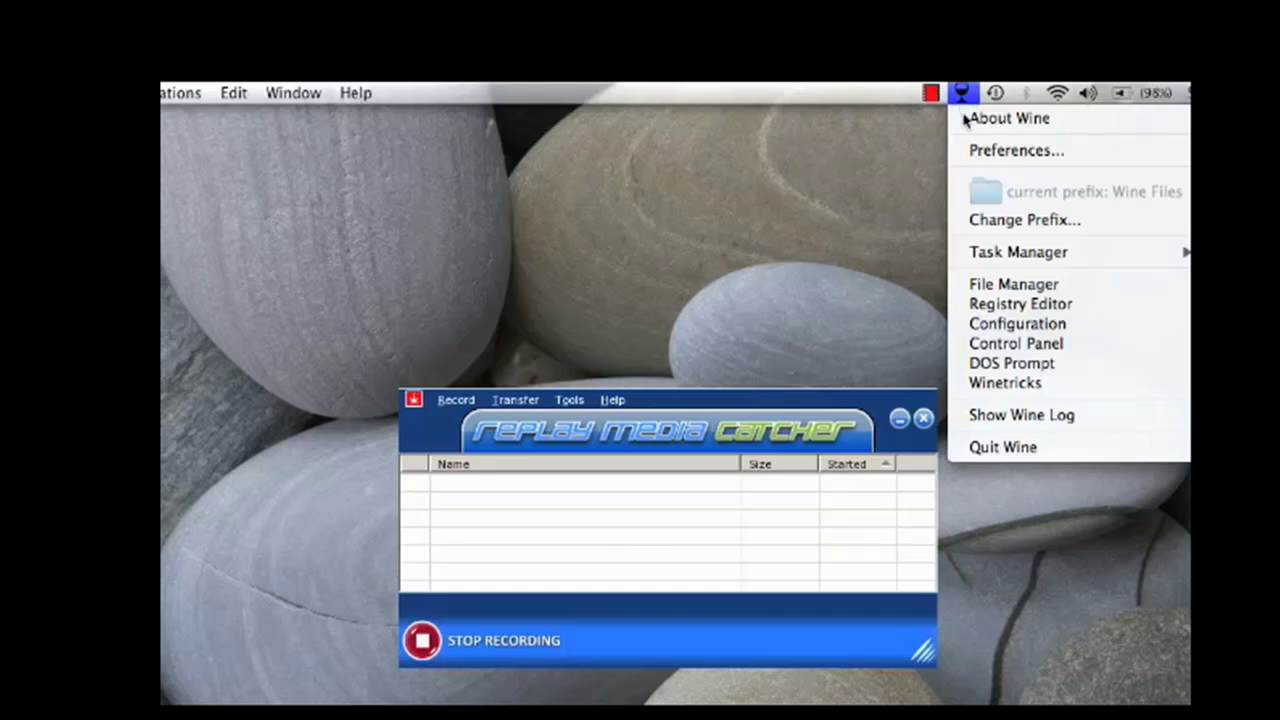
pyautogui.click(1020, 288)
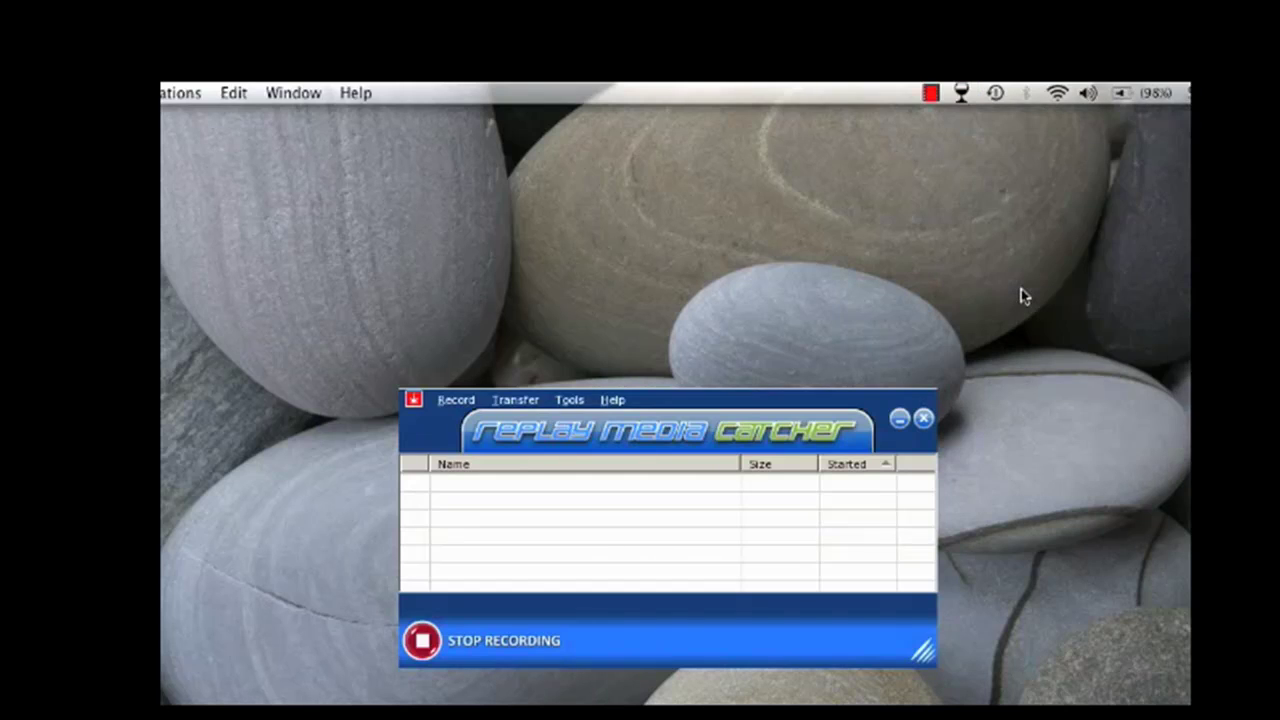
pyautogui.doubleClick(441, 266)
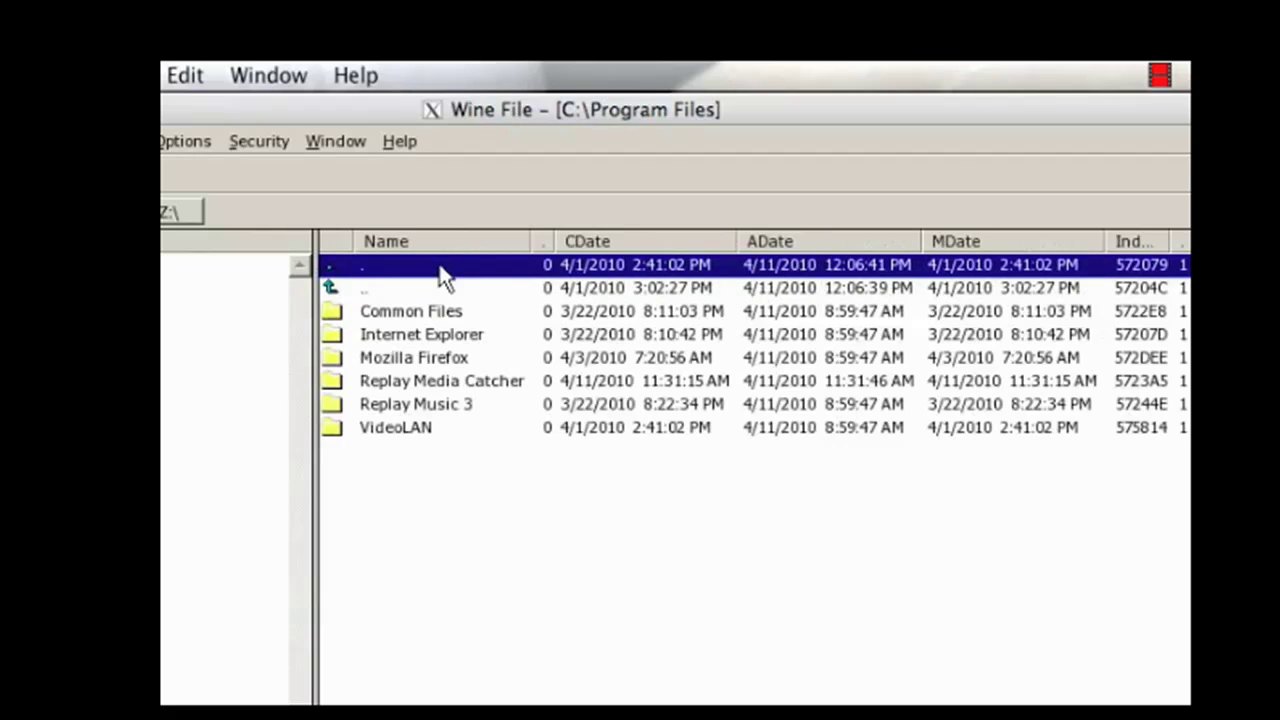
pyautogui.click(428, 358)
pyautogui.doubleClick(428, 362)
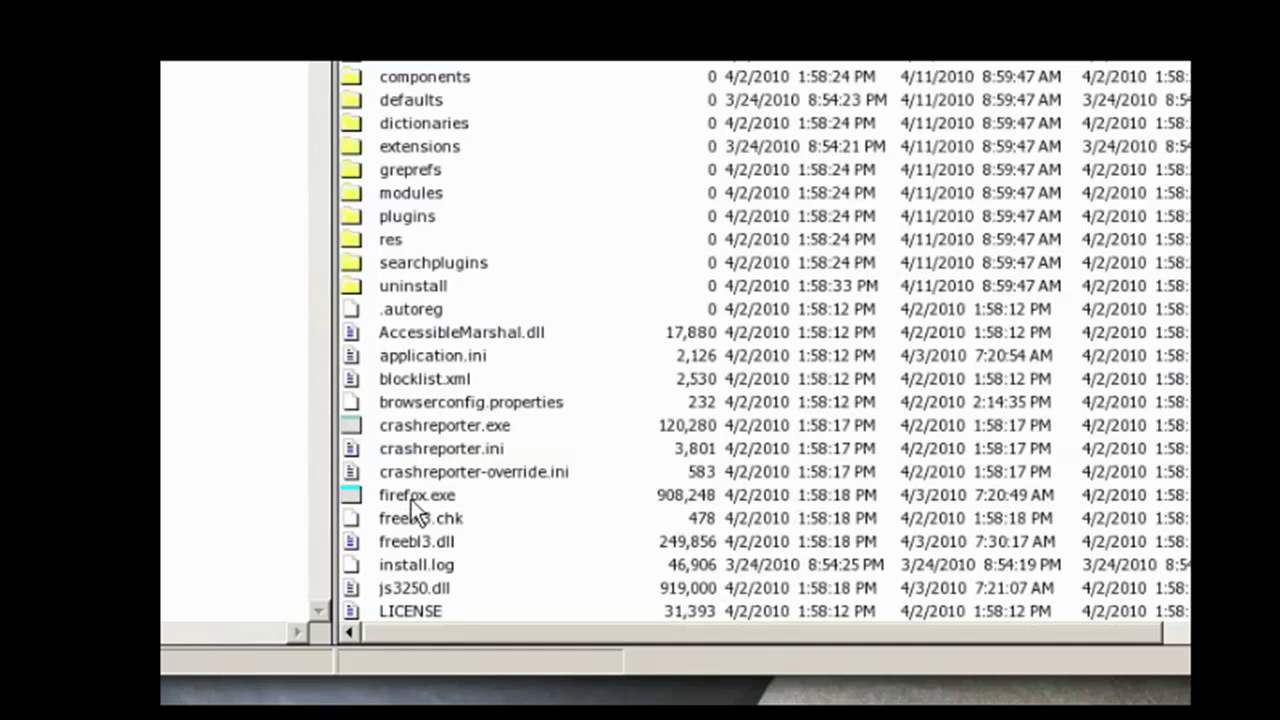
pyautogui.click(413, 497)
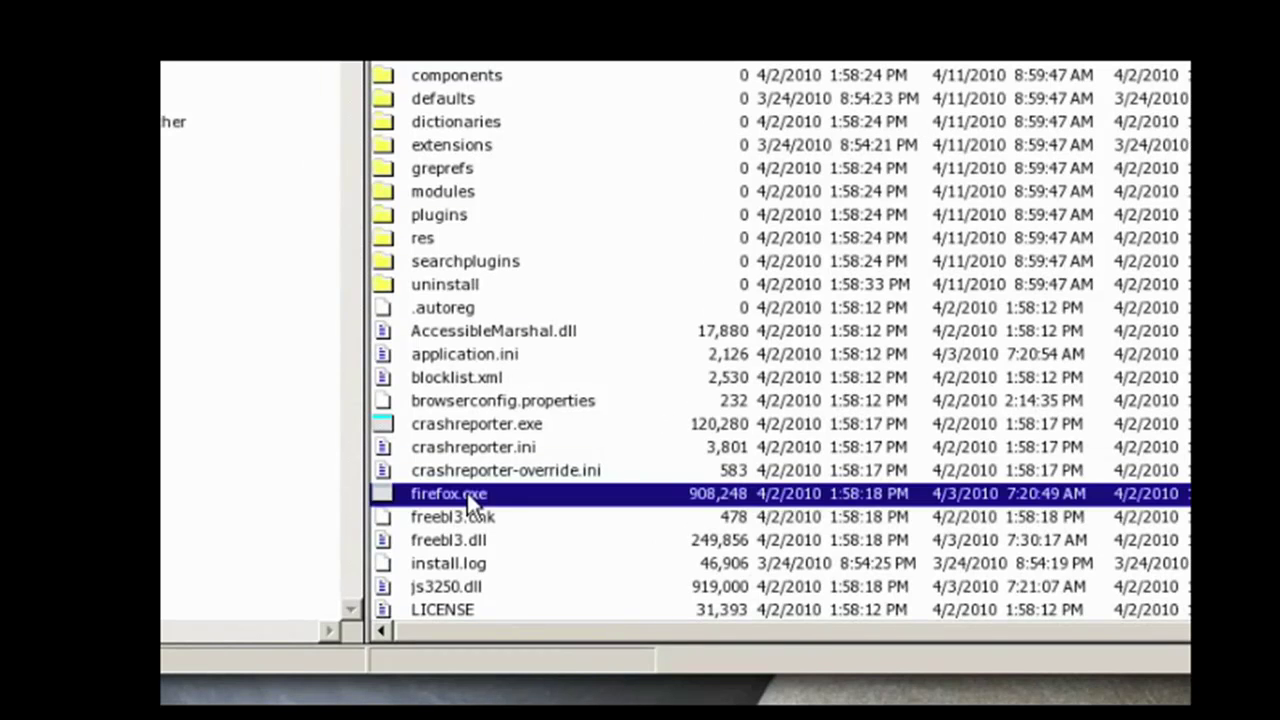
pyautogui.doubleClick(467, 493)
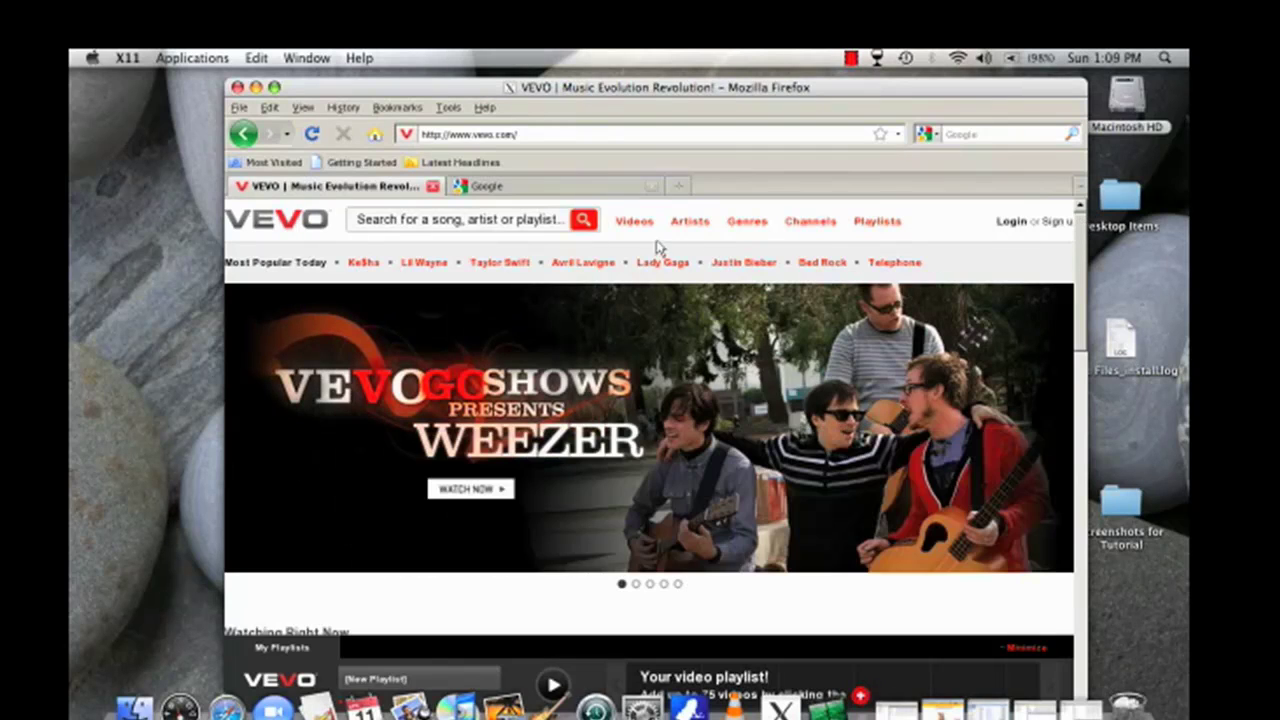
# Step: Go to the Videos section of the VEVO site and open a music video for Replay Media Catcher to record
pyautogui.click(634, 221)
pyautogui.click(330, 527)
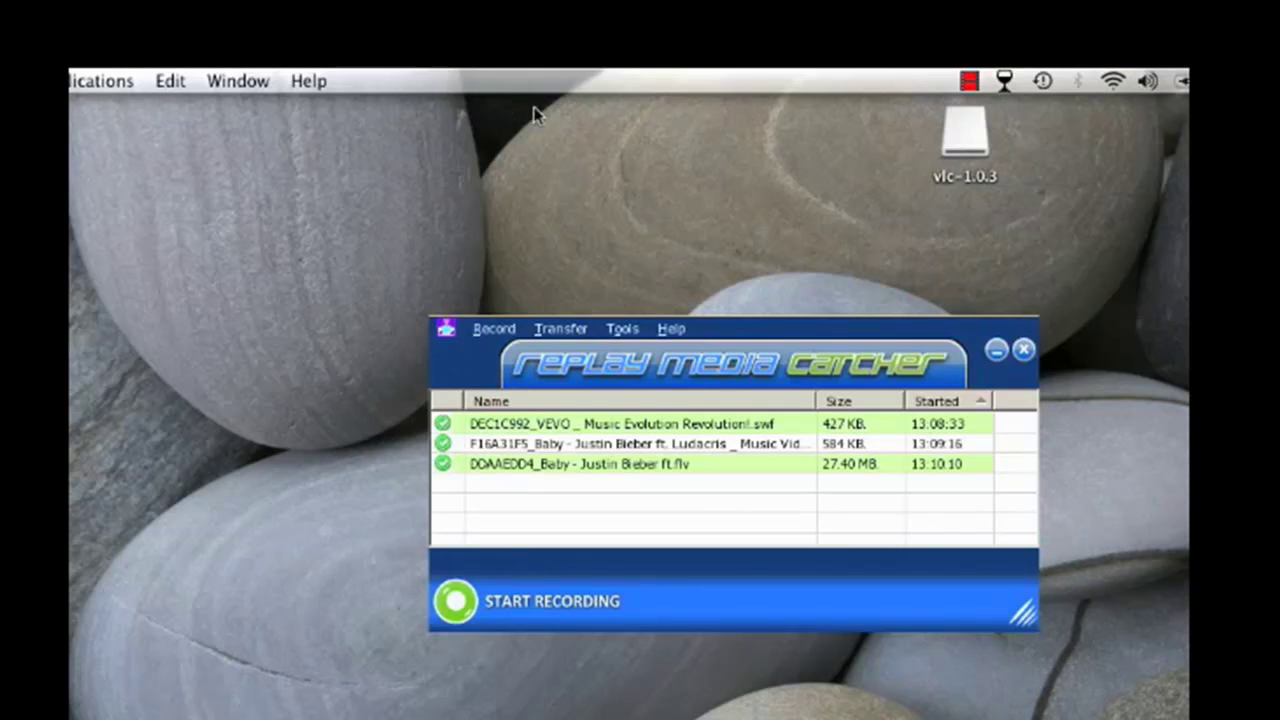
# Step: Open a new Finder window and browse through Wine Files, drive_c, users, the user's folder and My Documents to My Recordings
pyautogui.click(154, 181)
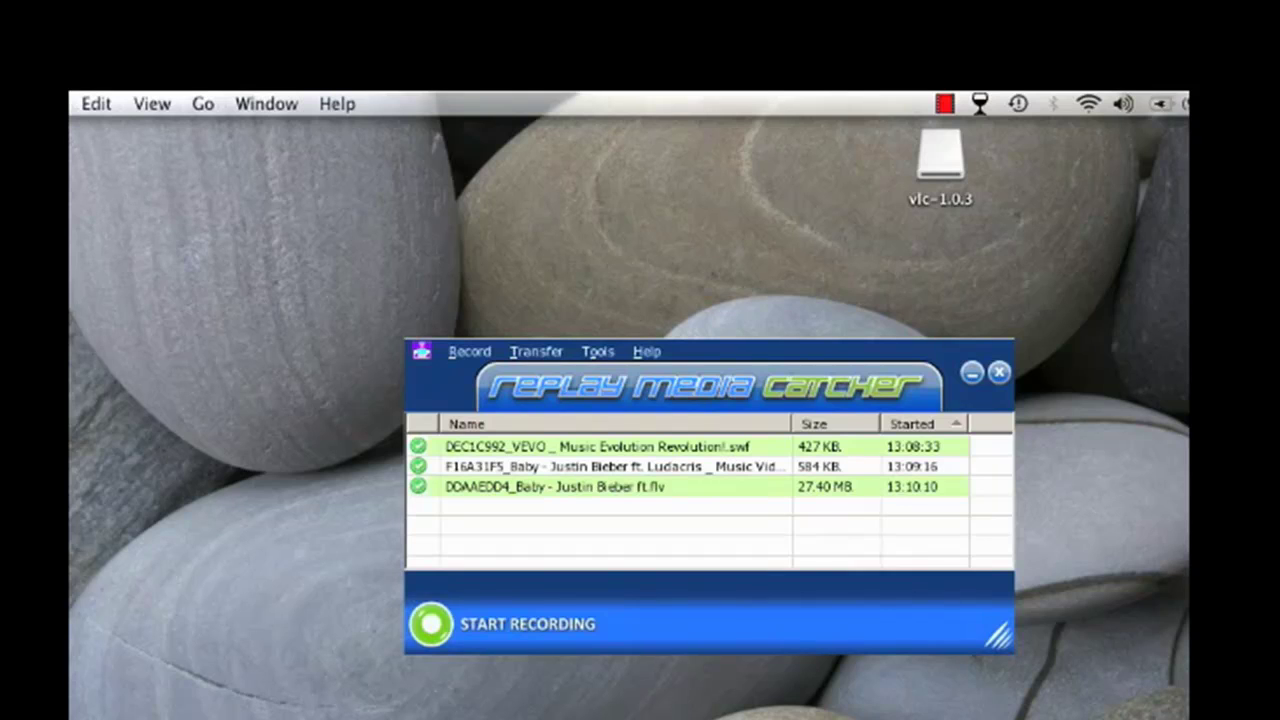
pyautogui.click(48, 103)
pyautogui.click(125, 134)
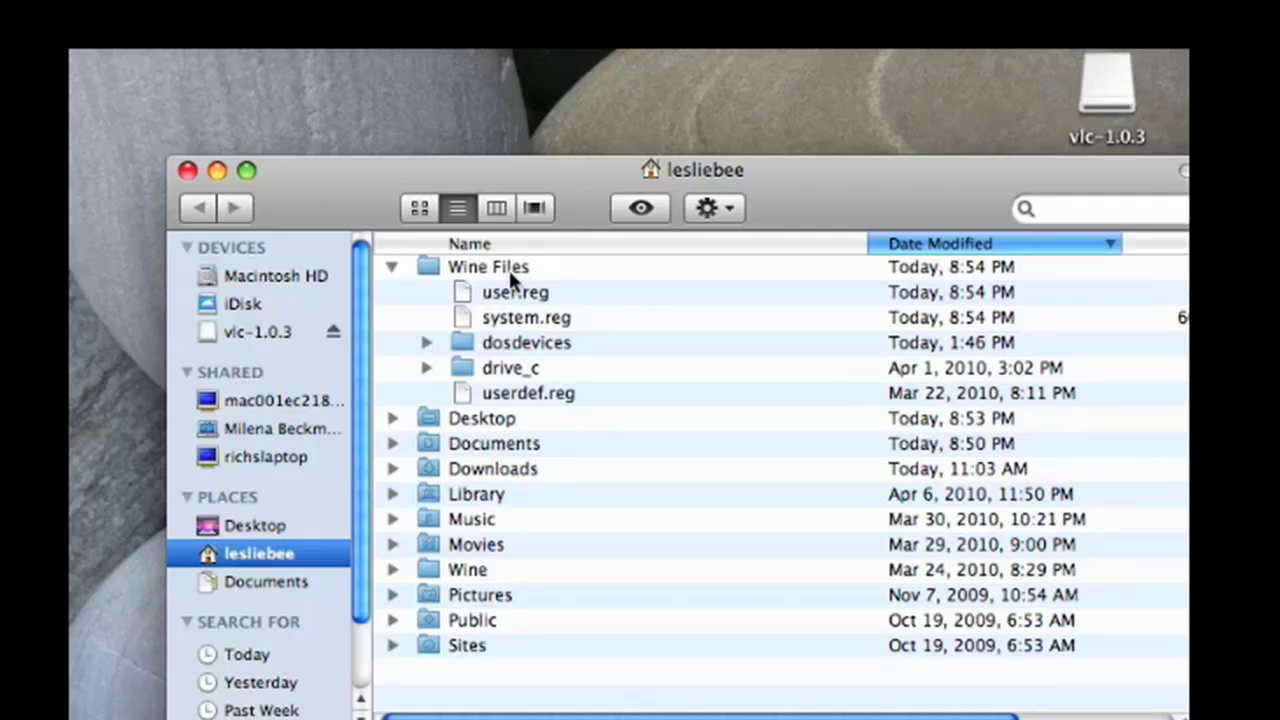
pyautogui.doubleClick(518, 368)
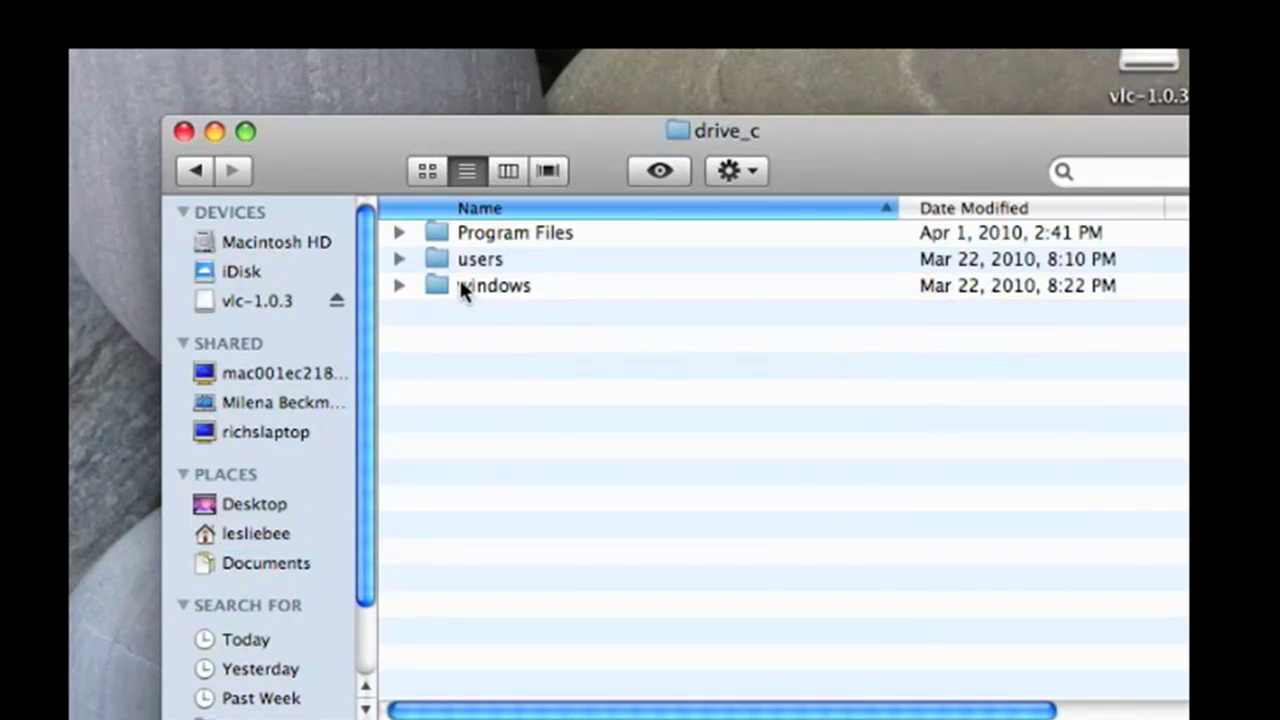
pyautogui.doubleClick(471, 259)
pyautogui.doubleClick(475, 240)
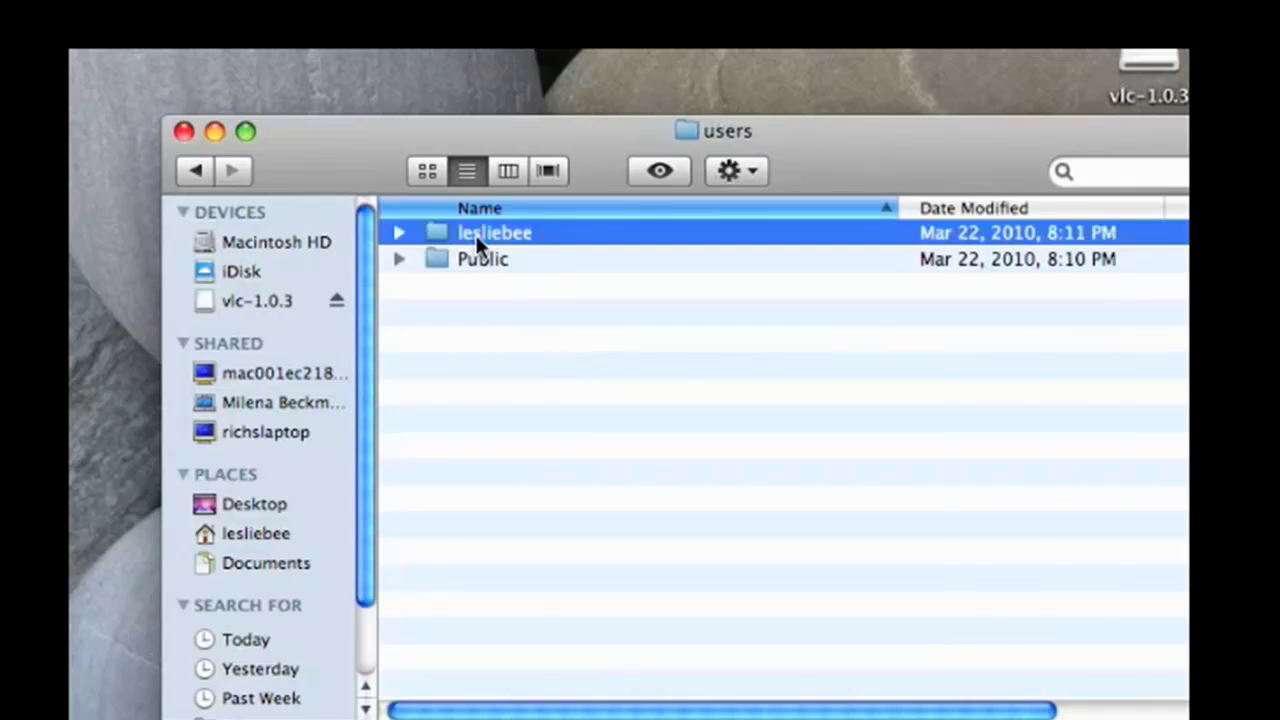
pyautogui.doubleClick(539, 364)
pyautogui.doubleClick(485, 303)
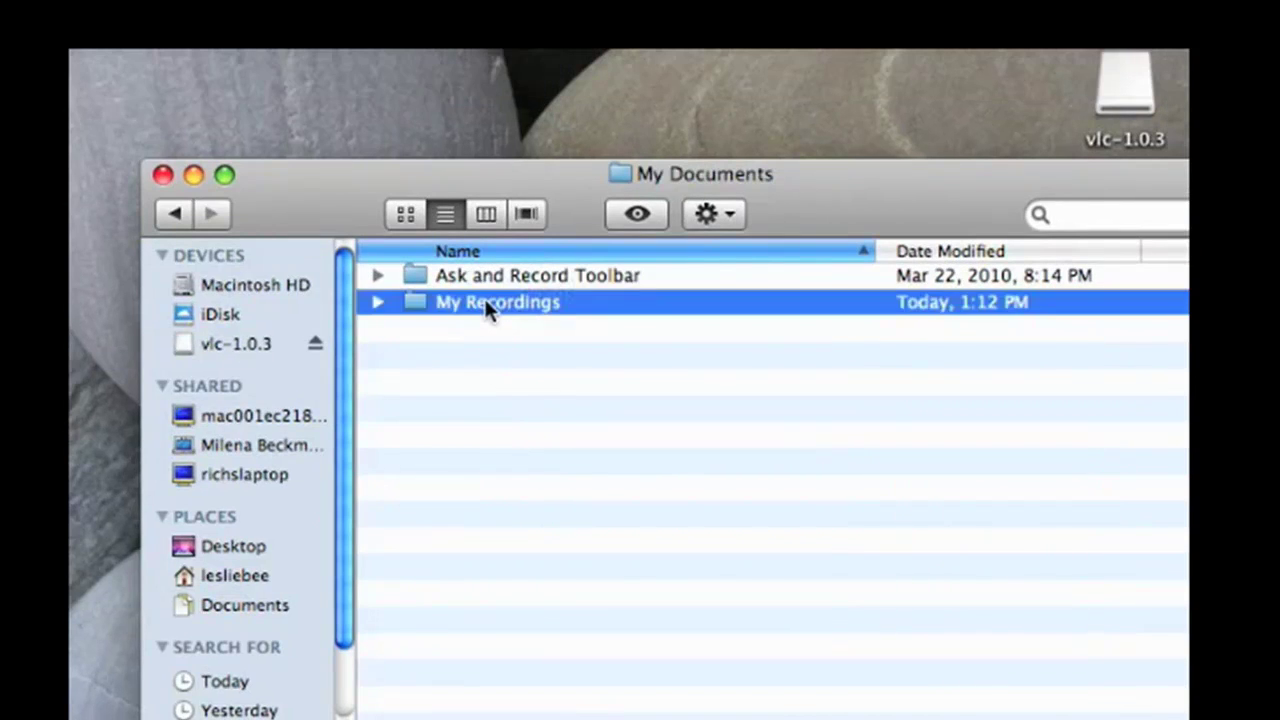
# Step: Copy all four files in the My Recordings folder, from DDAAEDD4_Baby – Justin Bieber ft.flv through Untitled.flv
pyautogui.click(530, 272)
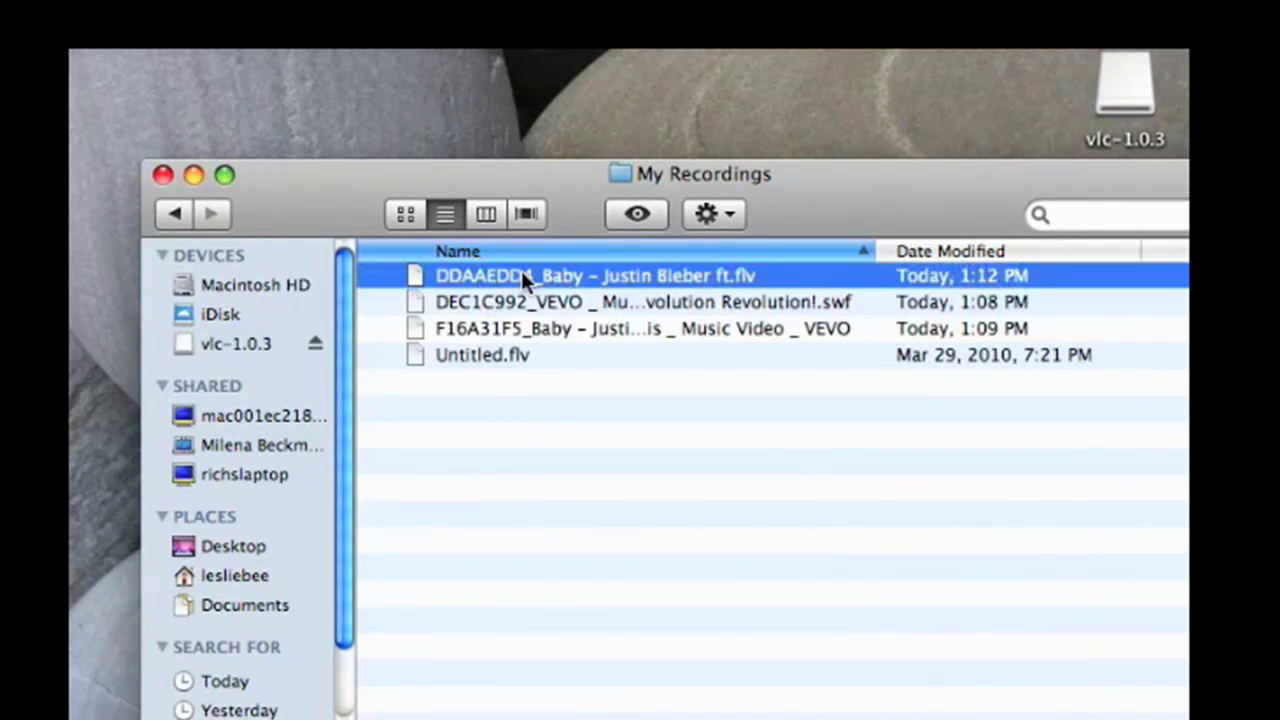
pyautogui.keyDown('shift'); pyautogui.click(505, 354); pyautogui.keyUp('shift')
pyautogui.rightClick(504, 343)
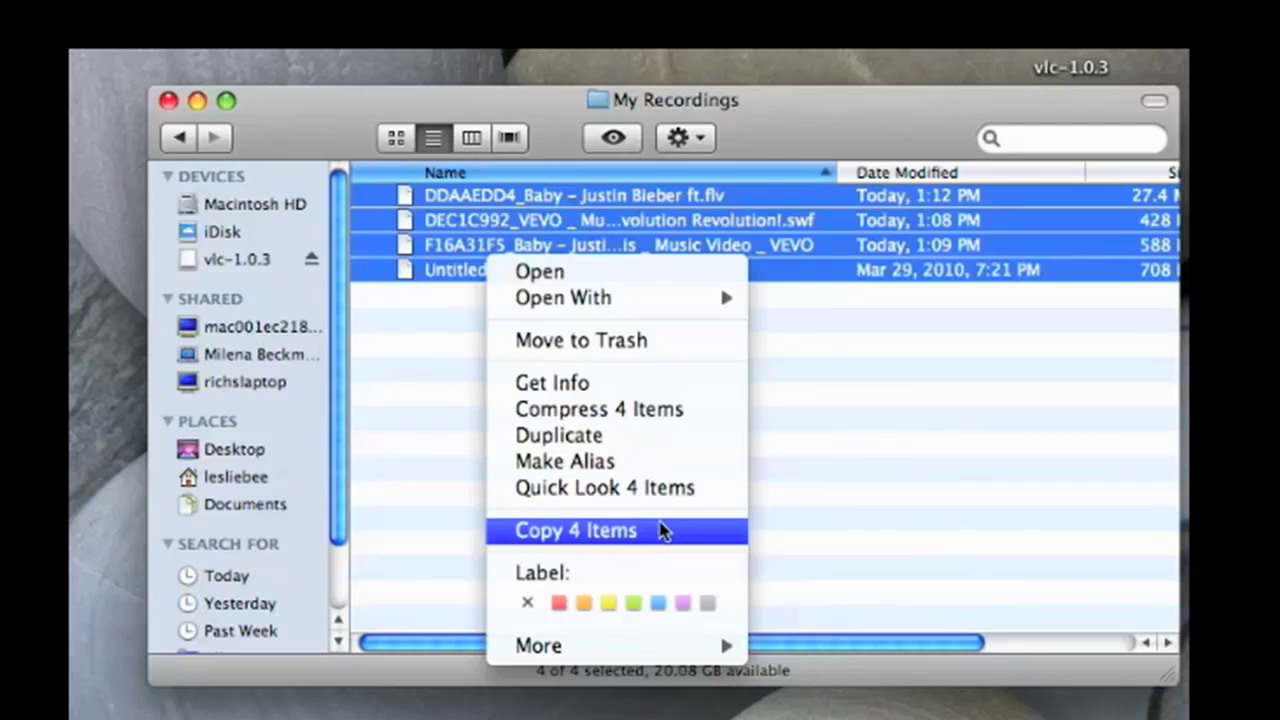
pyautogui.click(663, 531)
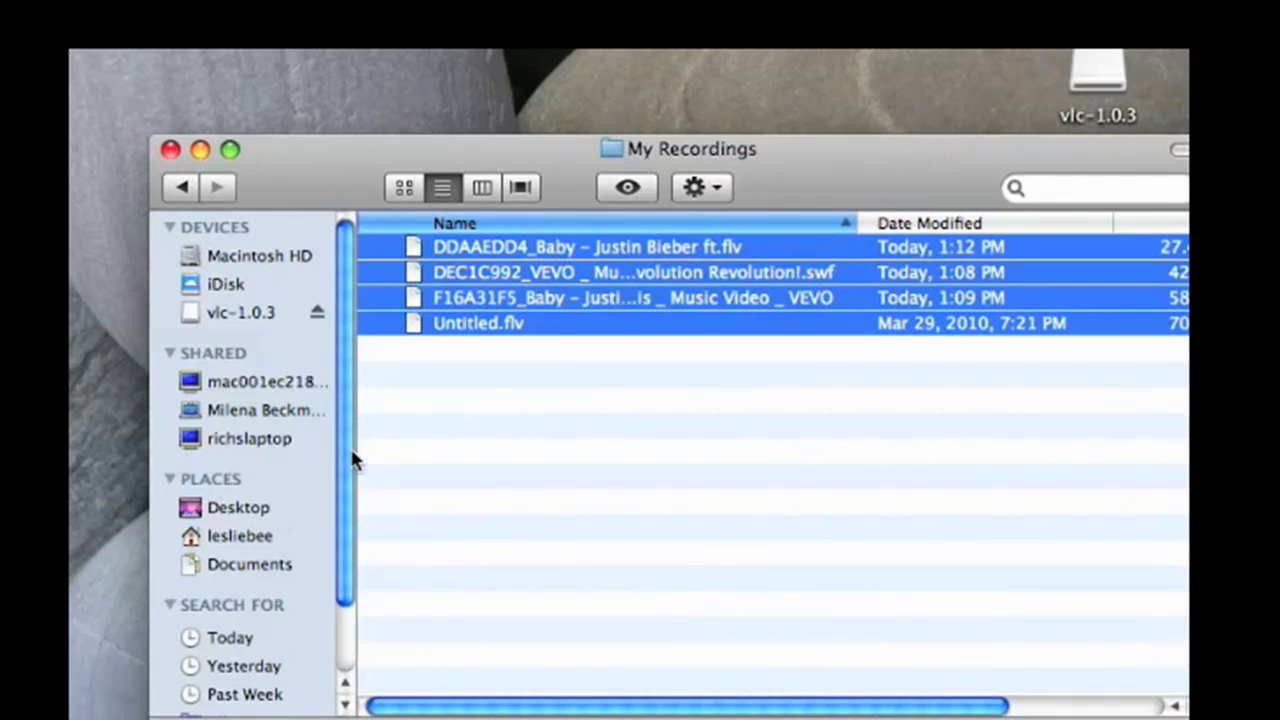
# Step: Paste the copied recordings into the Replay Media Catcher Recordings folder in the Mac's Documents folder
pyautogui.click(270, 536)
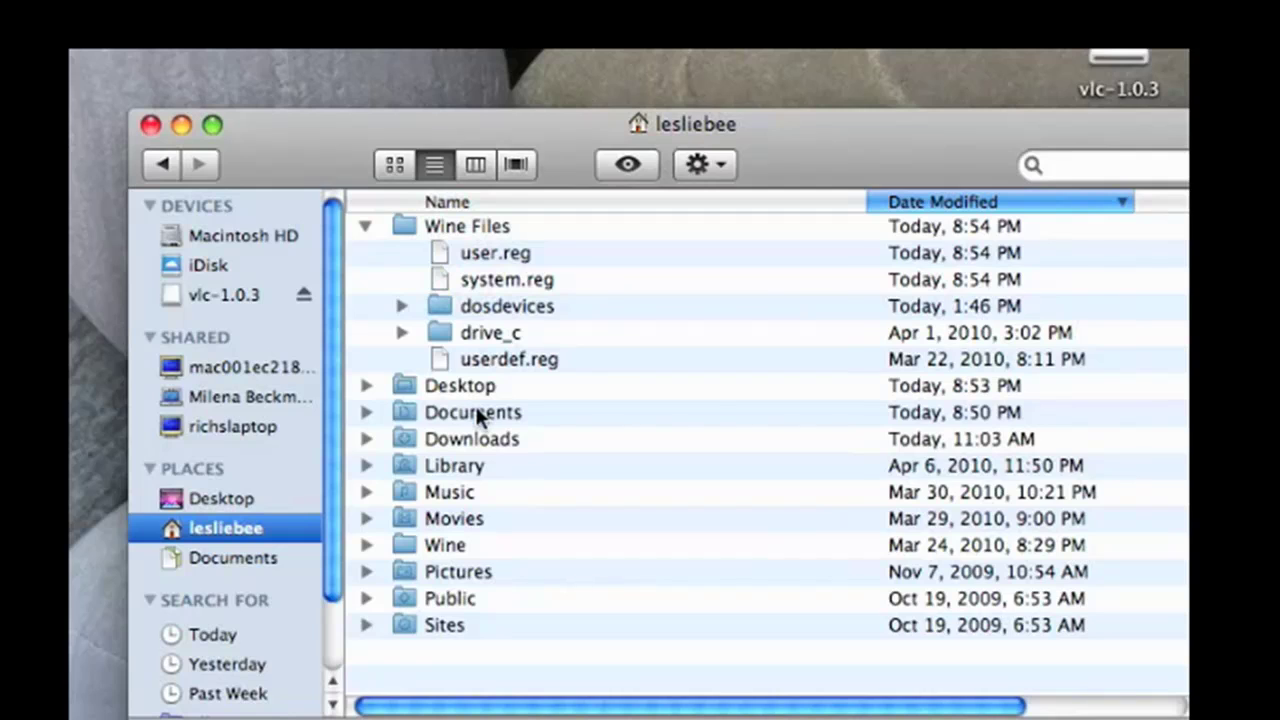
pyautogui.doubleClick(477, 410)
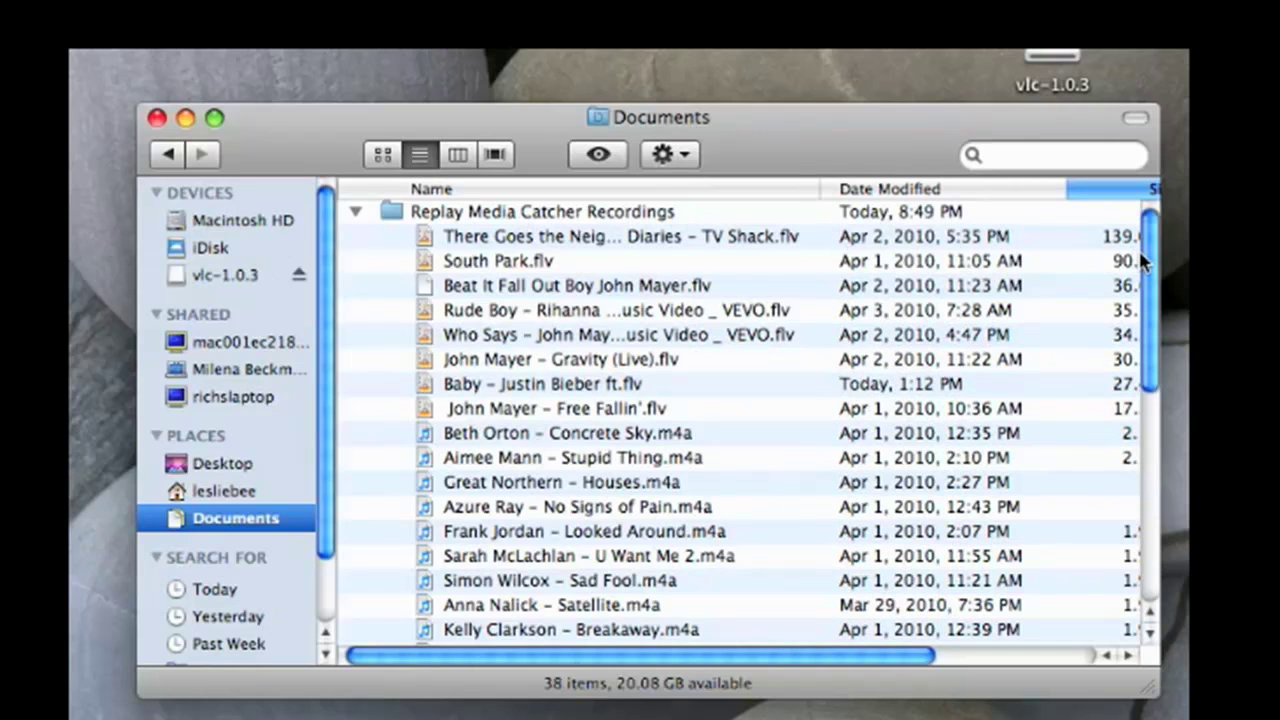
pyautogui.scroll(-1, 1140, 254)
pyautogui.scroll(1, 1140, 254)
pyautogui.rightClick(639, 218)
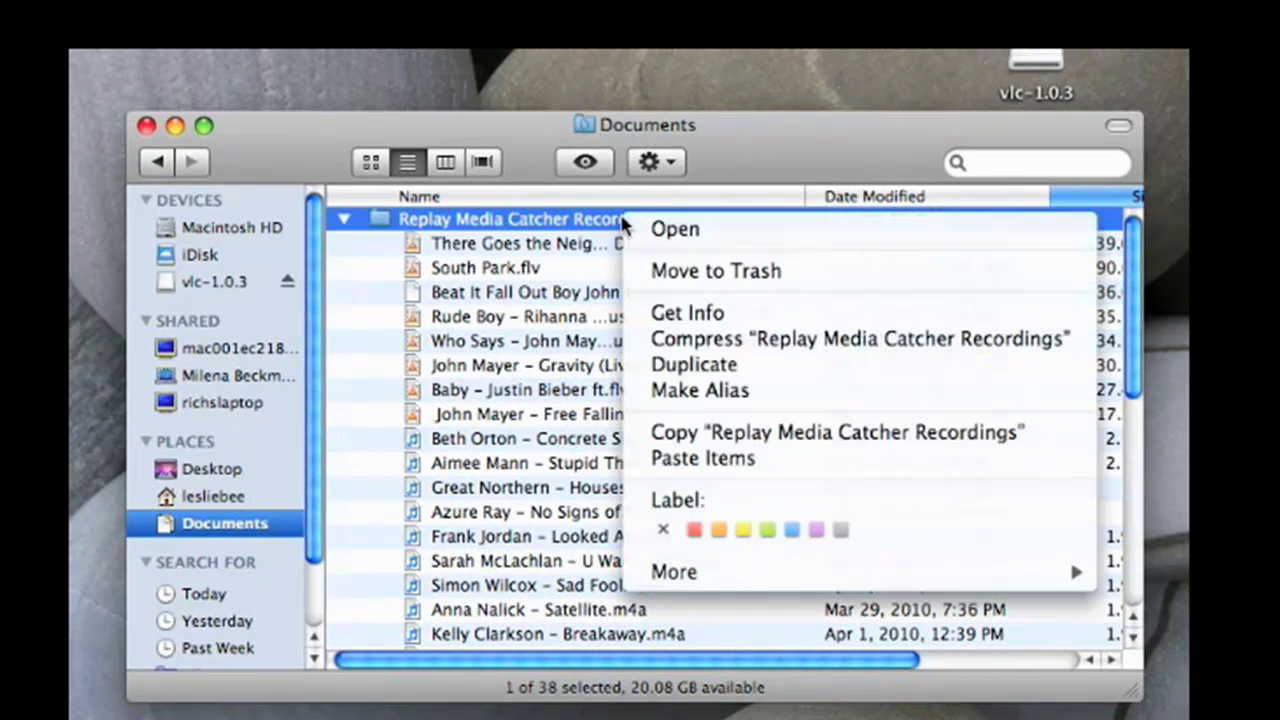
pyautogui.click(743, 457)
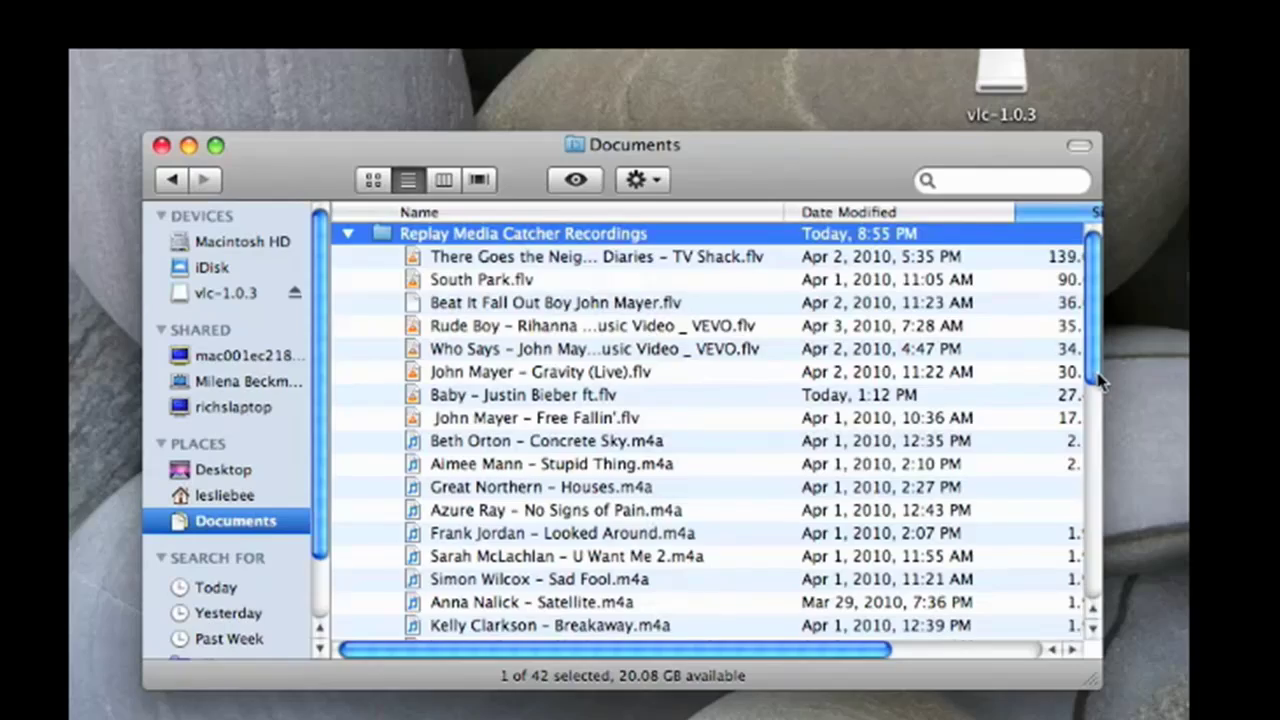
# Step: Check the pasted recordings in the Replay Media Catcher Recordings folder and sort the list by Date Modified
pyautogui.scroll(-10, 1100, 380)
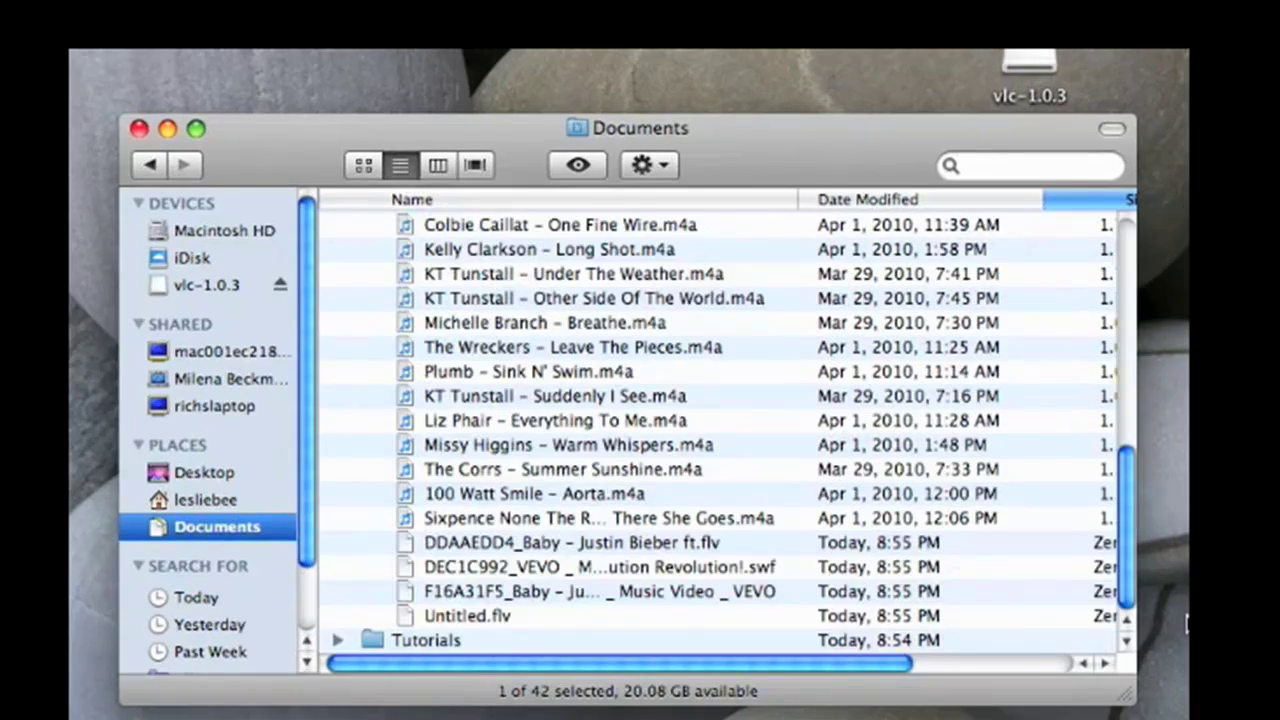
pyautogui.moveTo(1160, 535); pyautogui.dragTo(1182, 327)
pyautogui.click(888, 196)
# Step: Open Baby – Justin Bieber ft.flv with VLC
pyautogui.click(588, 268)
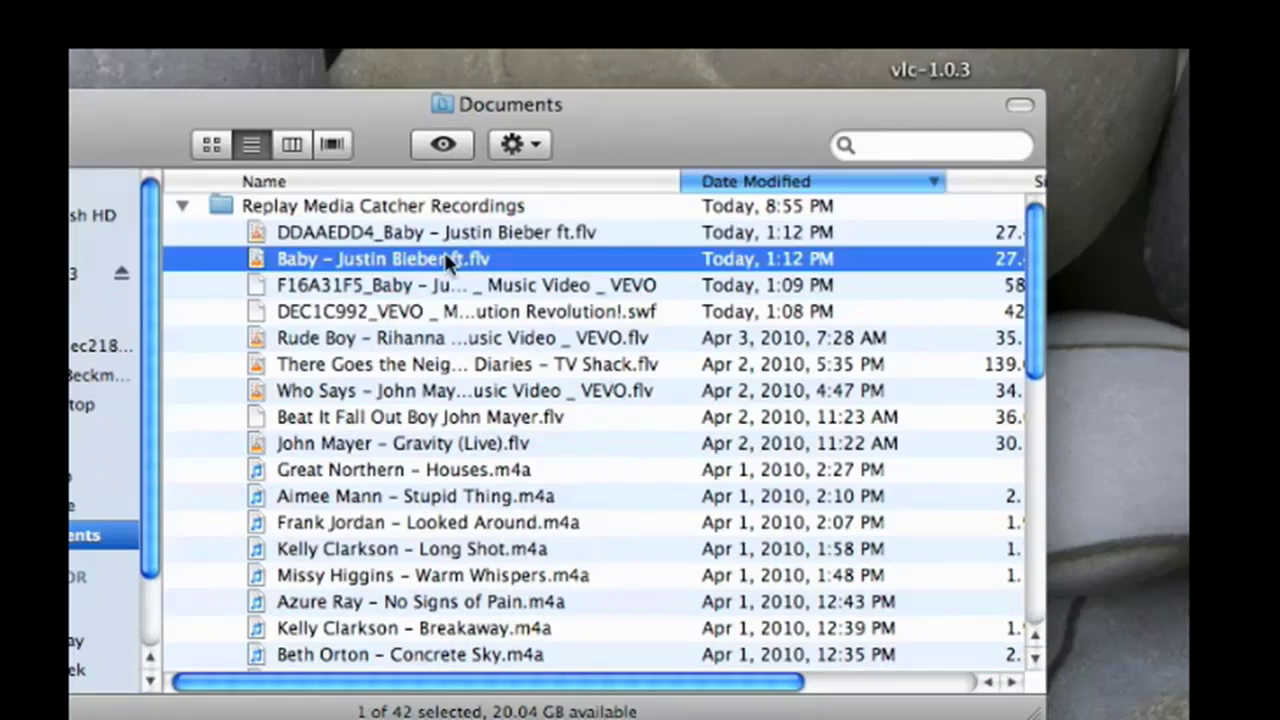
pyautogui.rightClick(446, 256)
pyautogui.moveTo(516, 300)
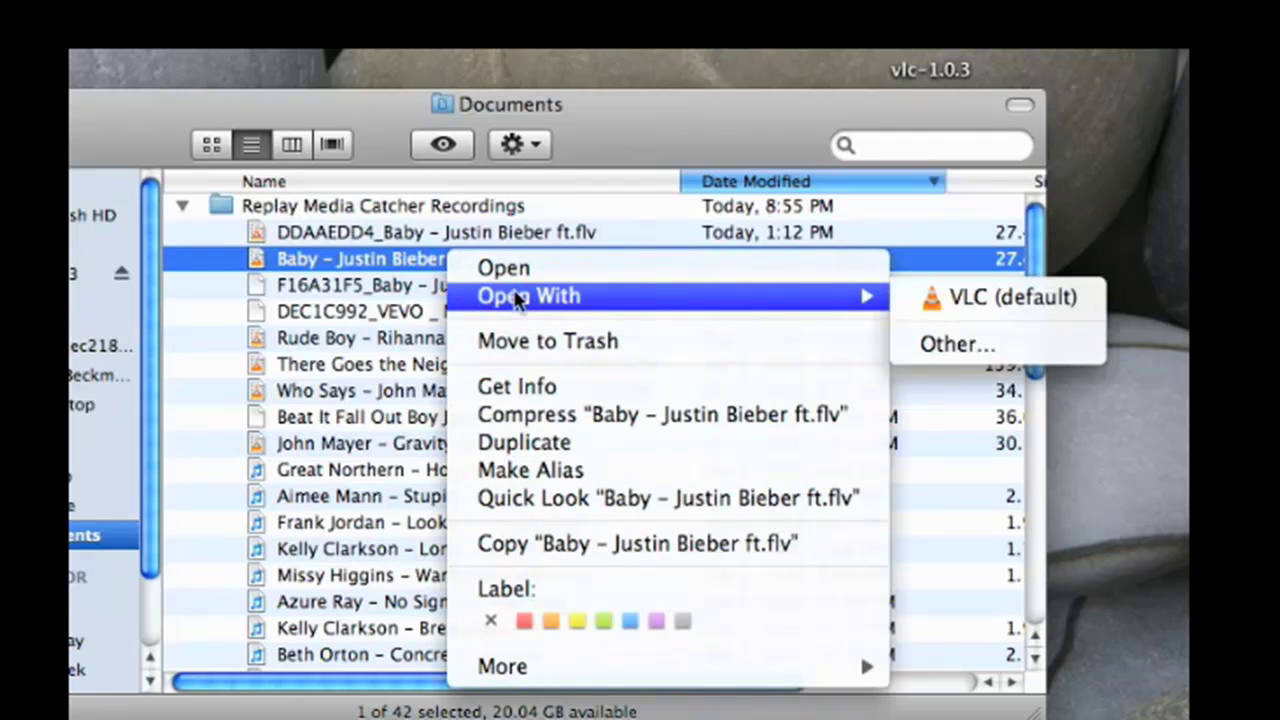
pyautogui.click(985, 298)
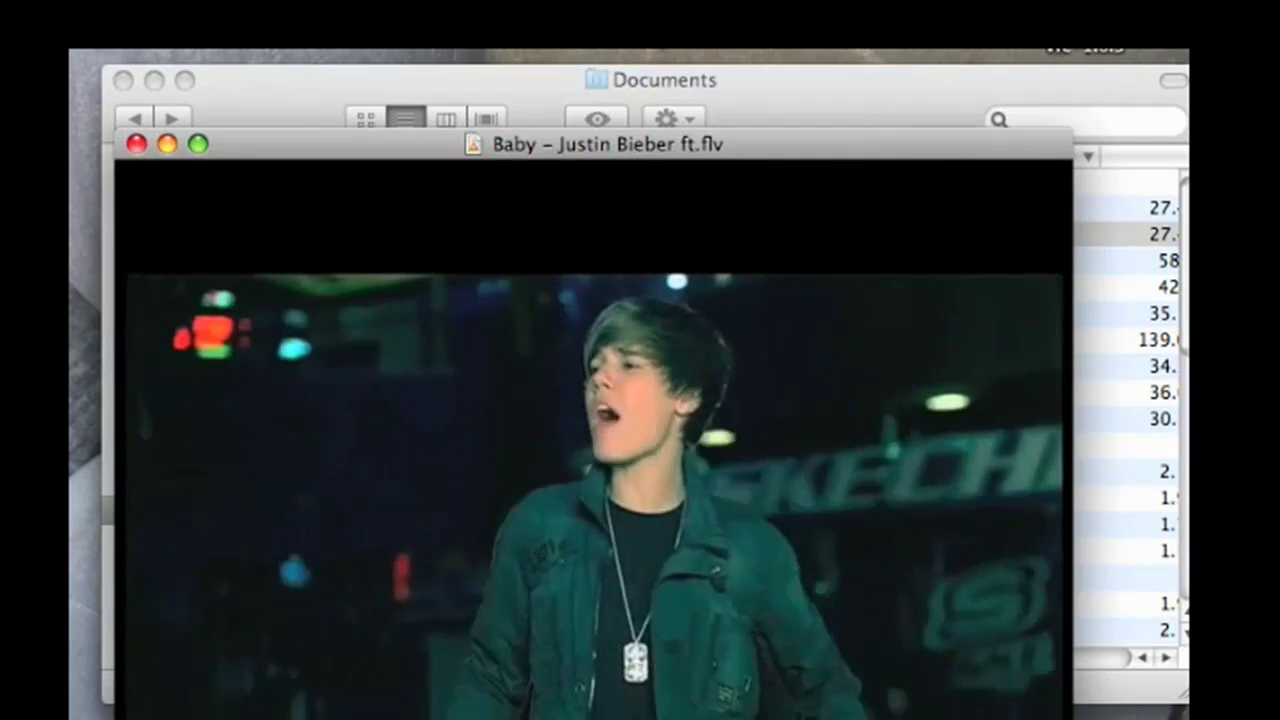
# Step: Pause playback of Baby – Justin Bieber ft.flv and close its player window
pyautogui.press('space')
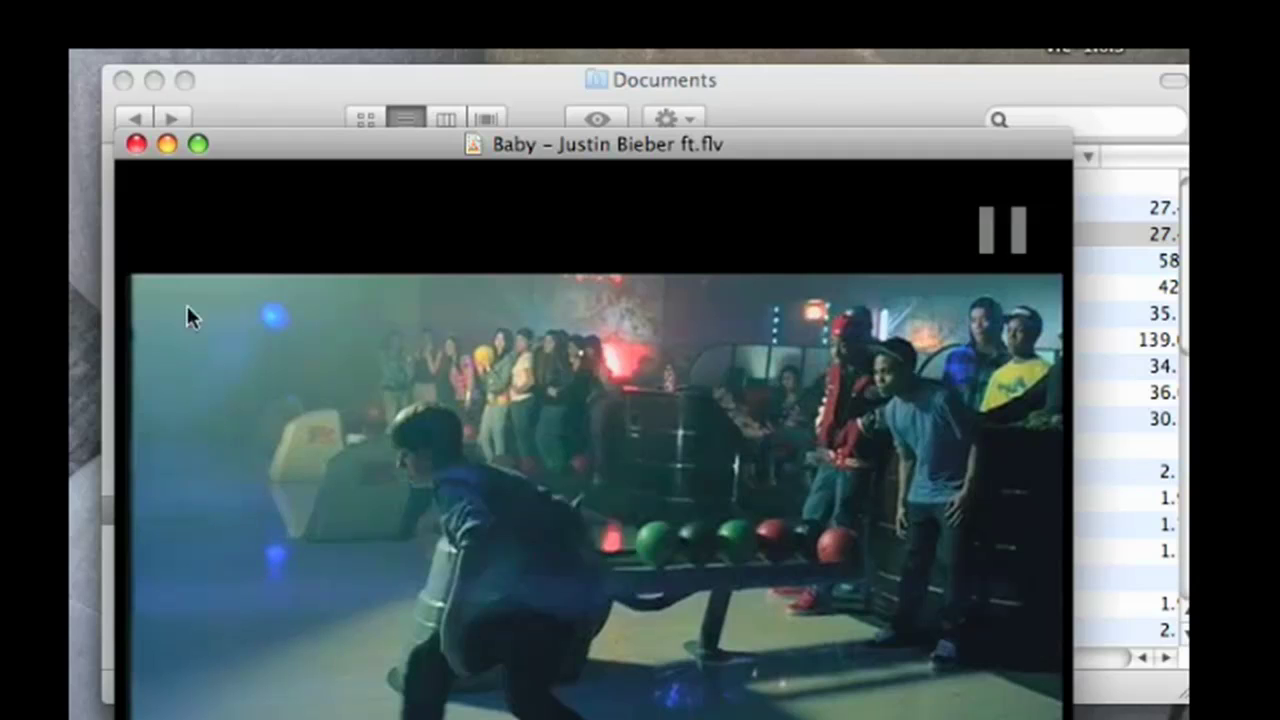
pyautogui.click(136, 145)
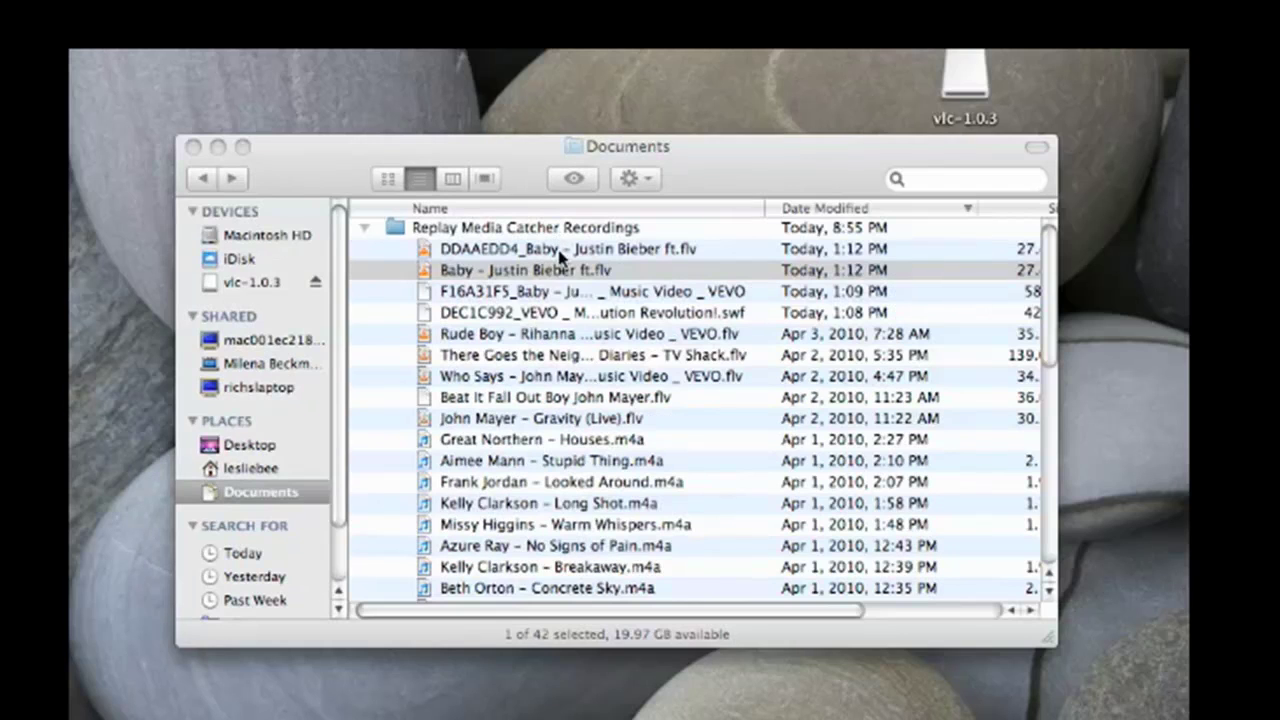
# Step: Open the Rude Boy – Rihanna _ Music Video _ VEVO.flv recording from the Documents folder with VLC
pyautogui.click(557, 312)
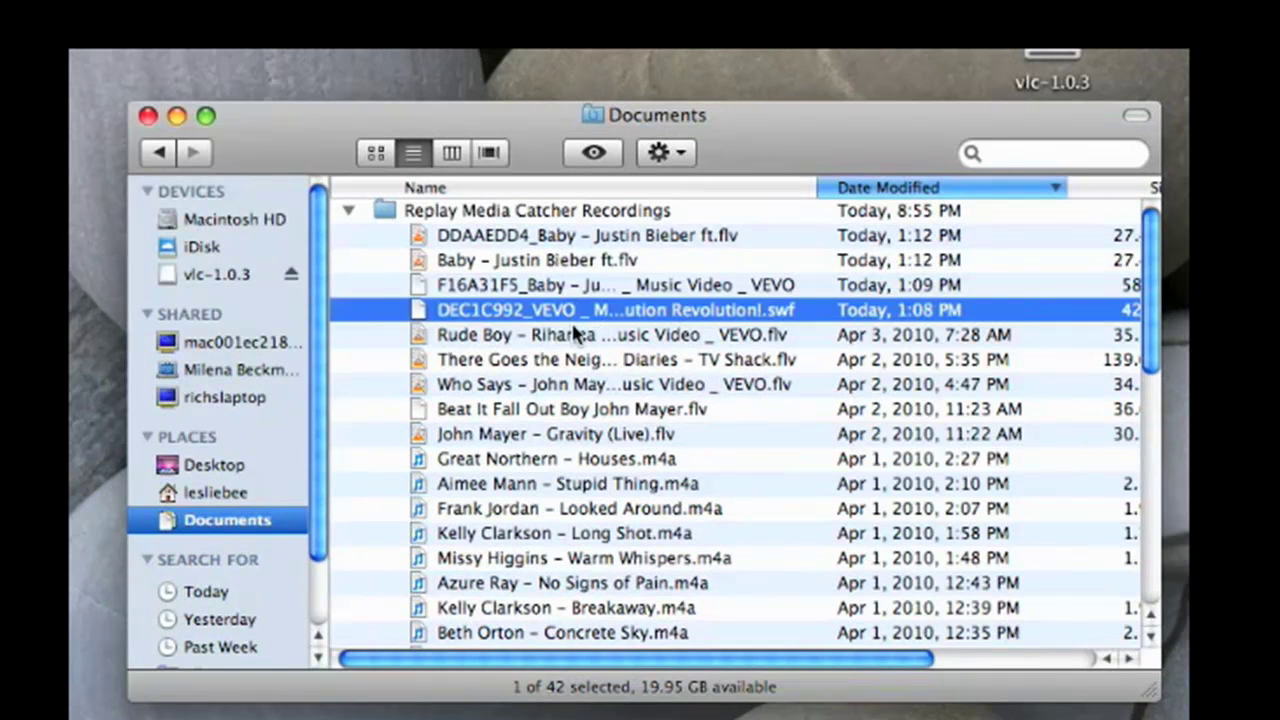
pyautogui.click(575, 335)
pyautogui.rightClick(572, 333)
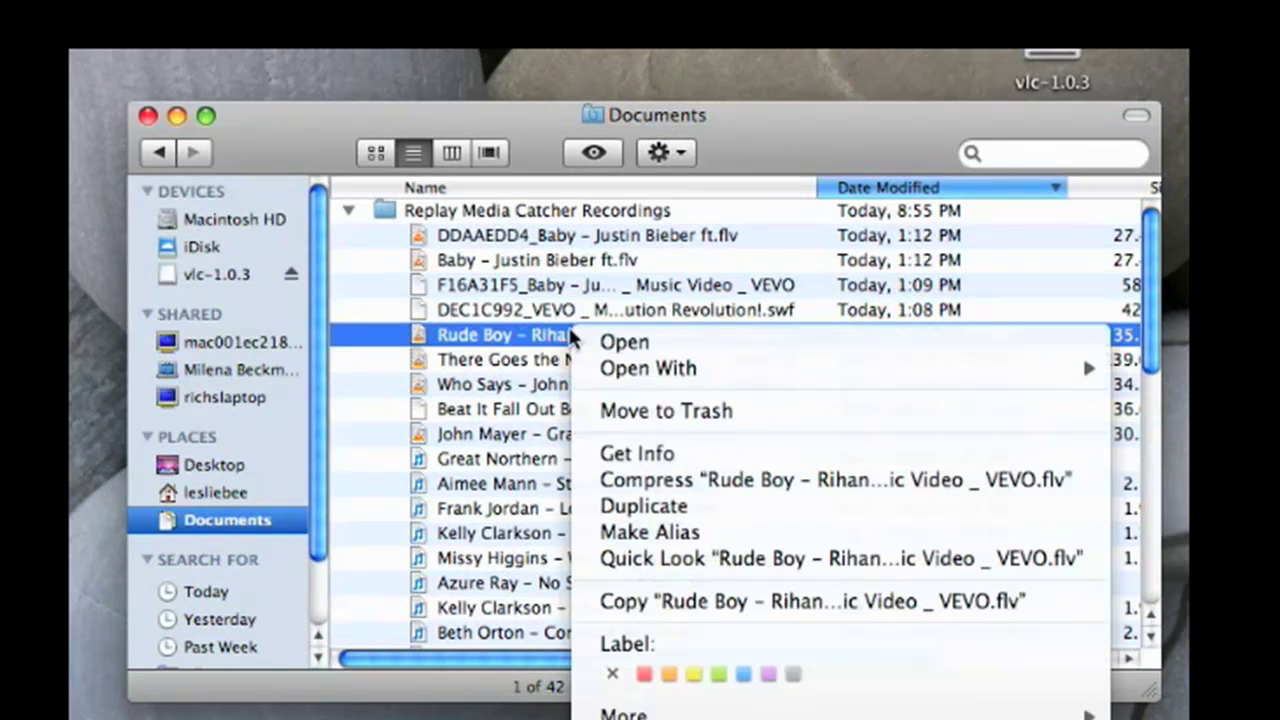
pyautogui.moveTo(686, 369)
pyautogui.click(1158, 369)
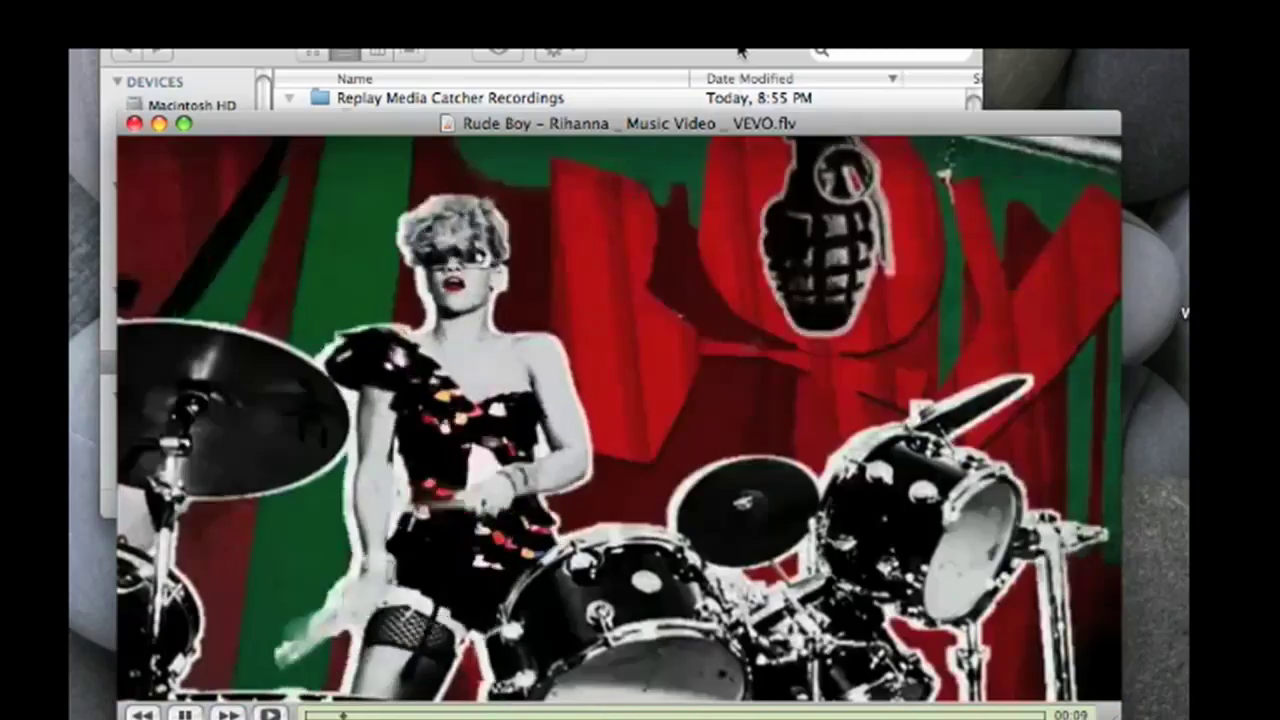
# Step: Return to the Documents window and open the There Goes the Neig... Diaries – TV Shack.flv recording with VLC
pyautogui.click(738, 50)
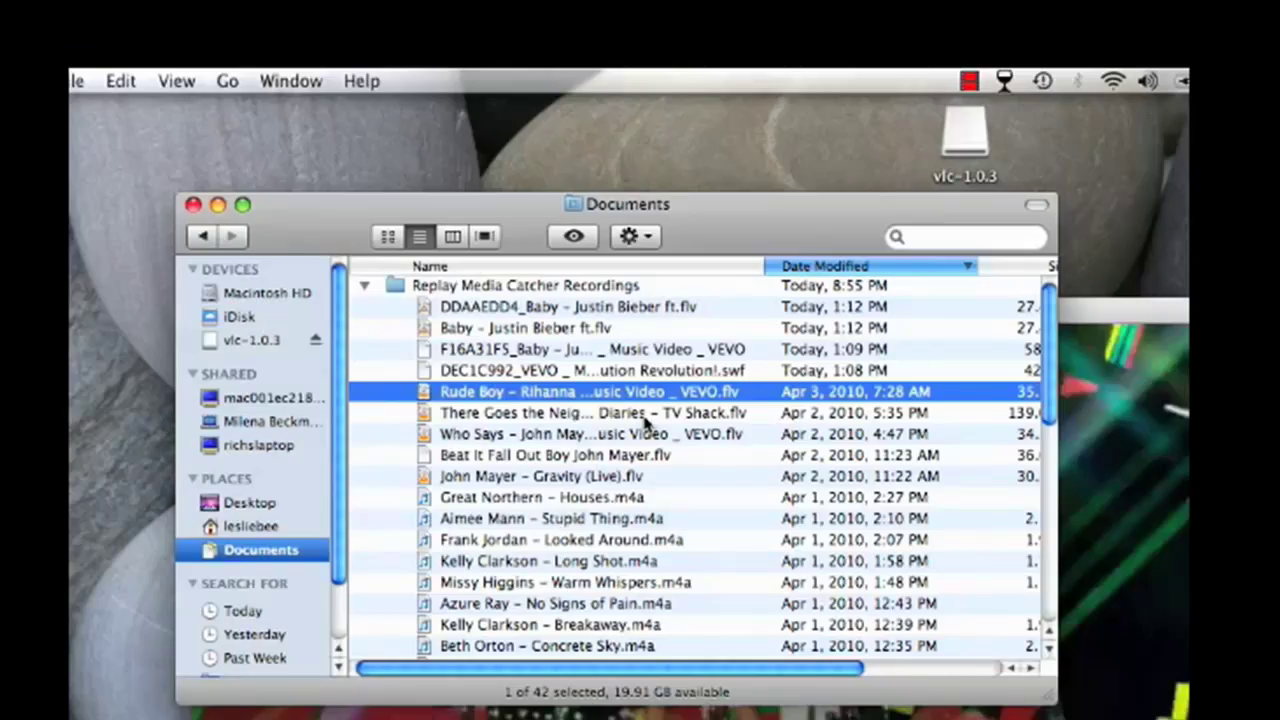
pyautogui.rightClick(568, 414)
pyautogui.moveTo(612, 452)
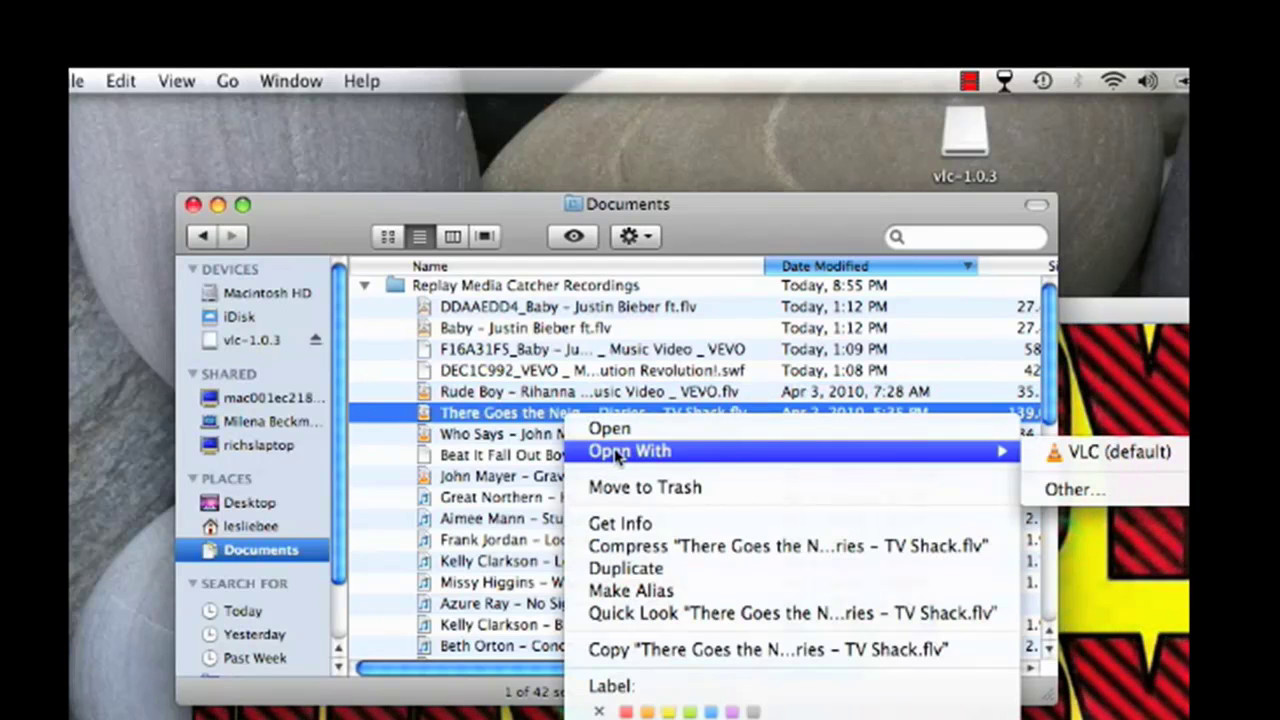
pyautogui.click(1150, 453)
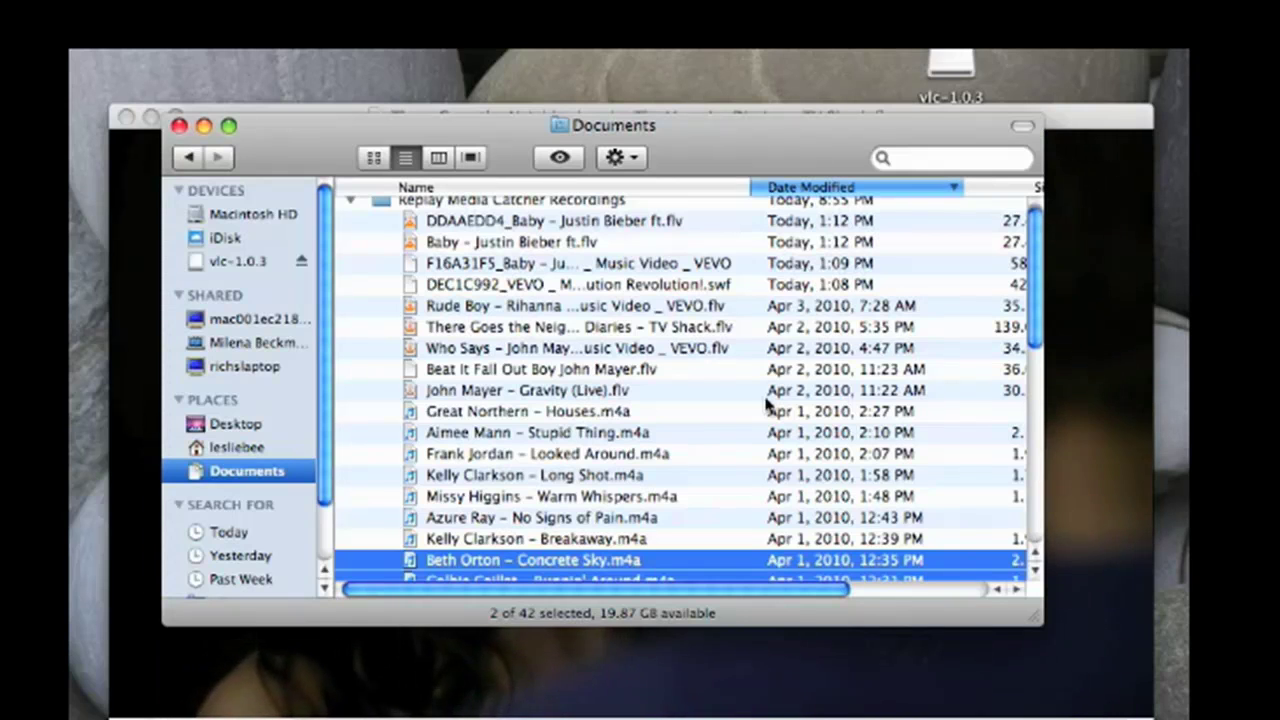
# Step: Look through the recordings list in the Documents window and reposition the Replay Media Catcher window on the desktop
pyautogui.scroll(-1, 1033, 345)
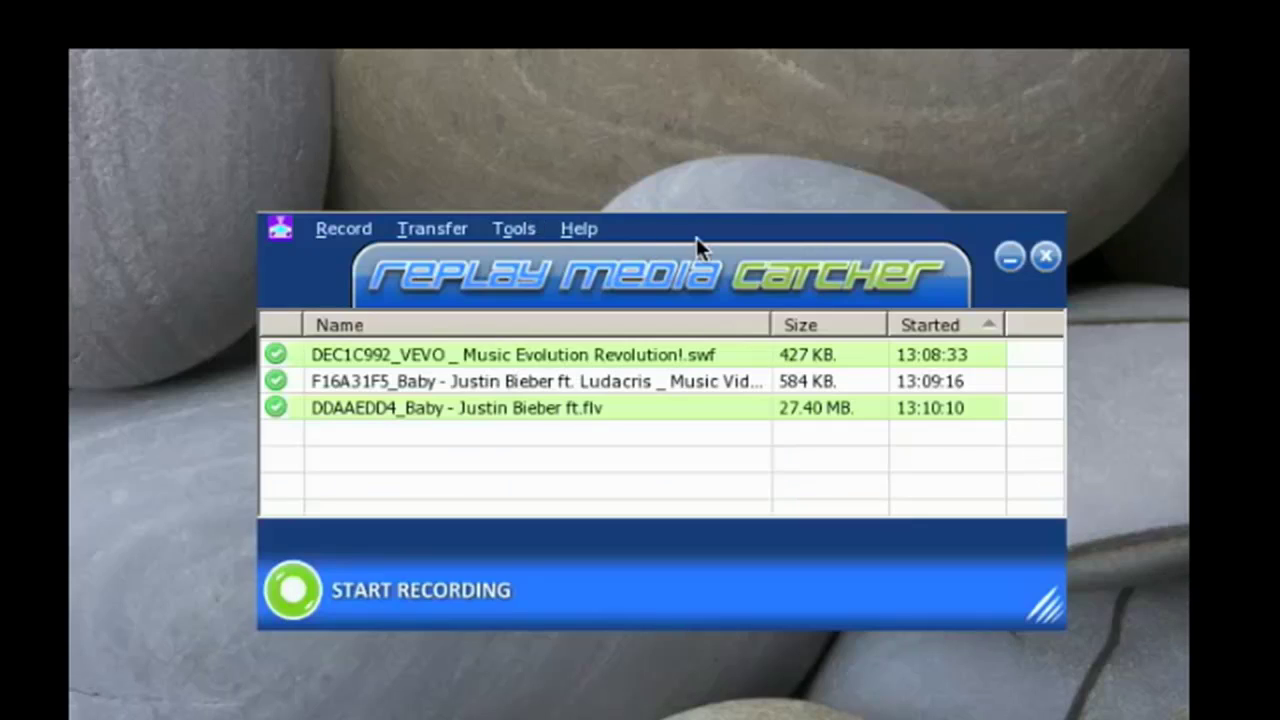
pyautogui.moveTo(696, 237); pyautogui.dragTo(638, 259)
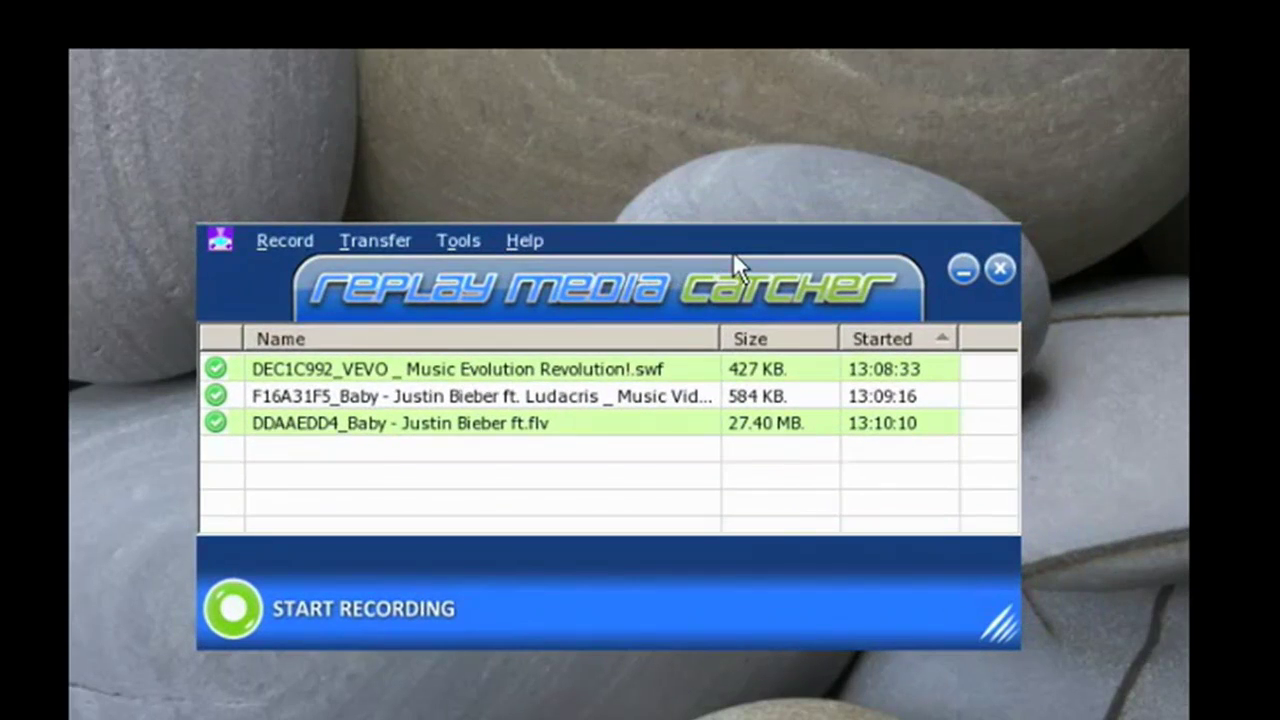